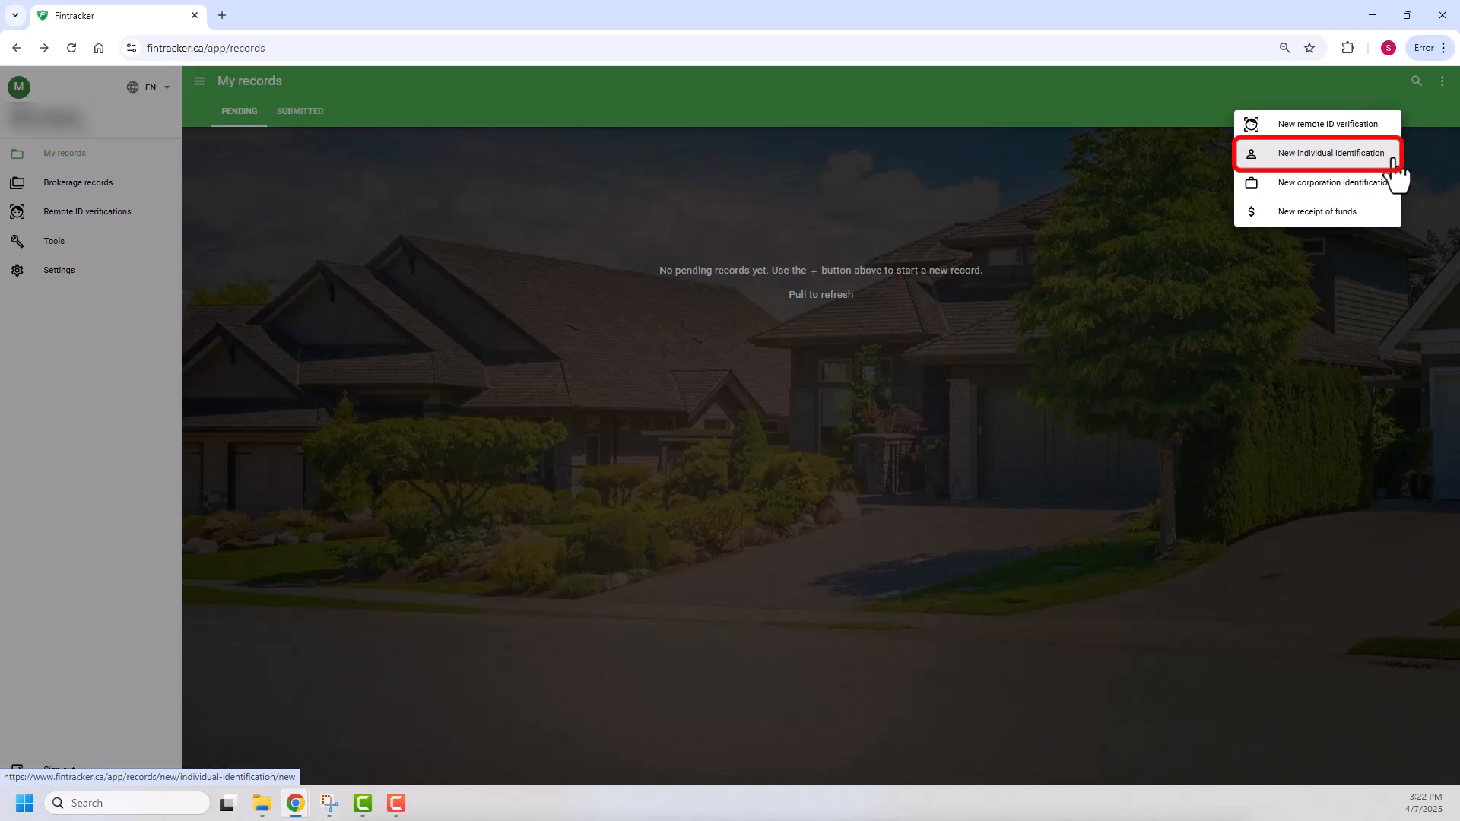
# Start a new individual identification record and load the client's details by selecting their previous record from the search.
pyautogui.click(1394, 161)
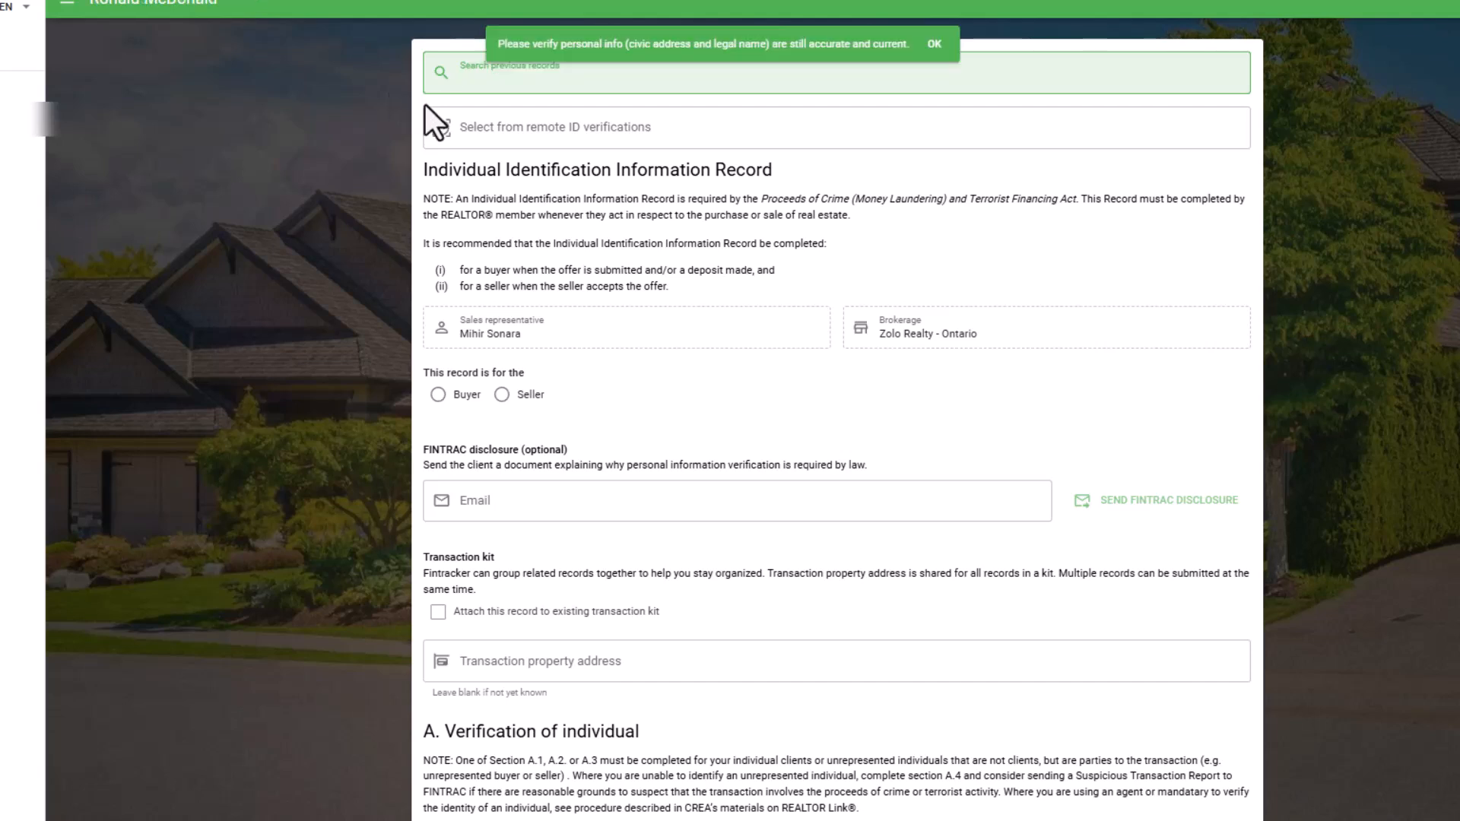
pyautogui.write('Ron')
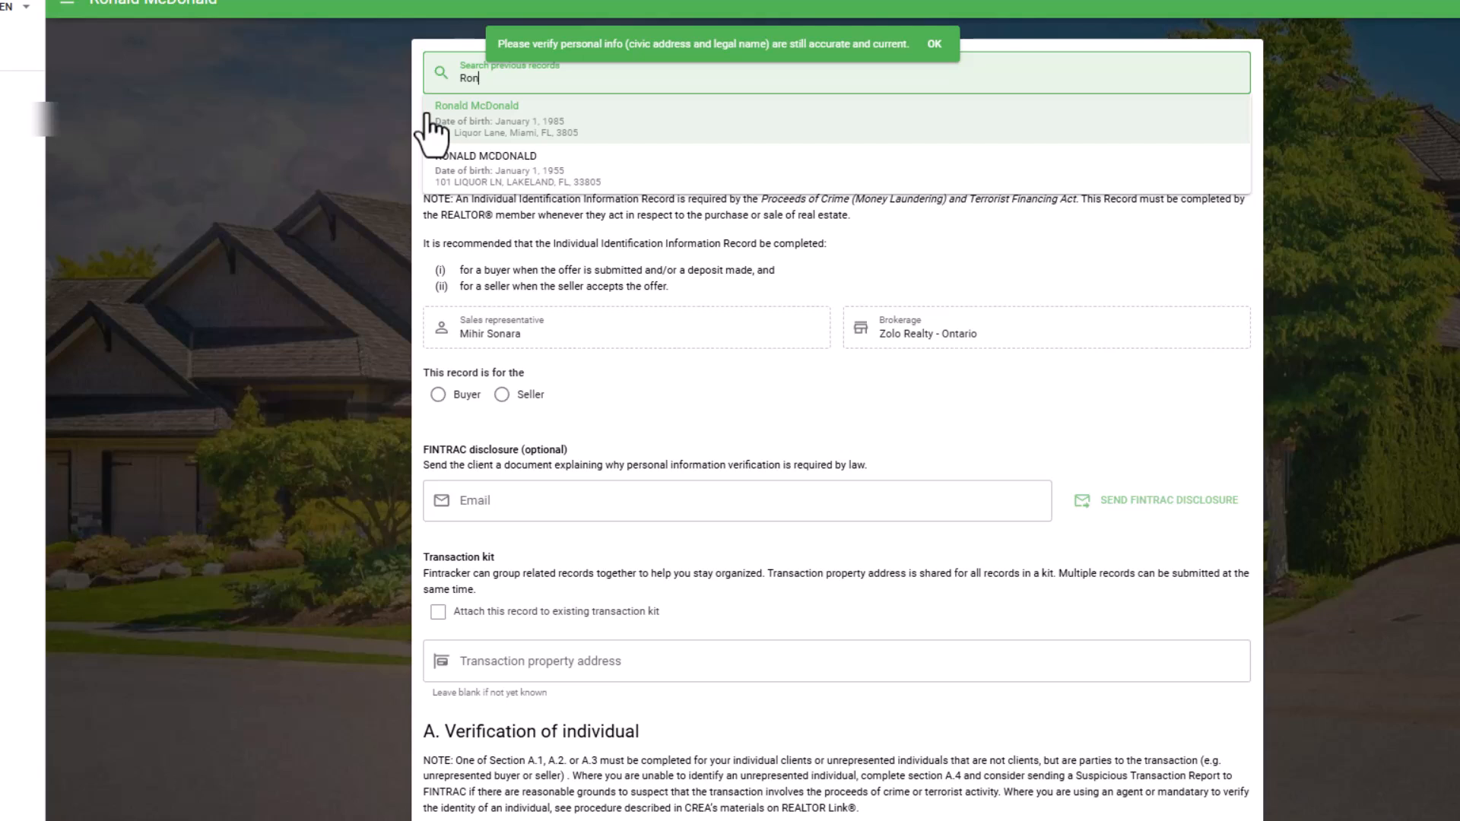
pyautogui.click(529, 119)
# Search the remote ID verifications for the client.
pyautogui.click(496, 126)
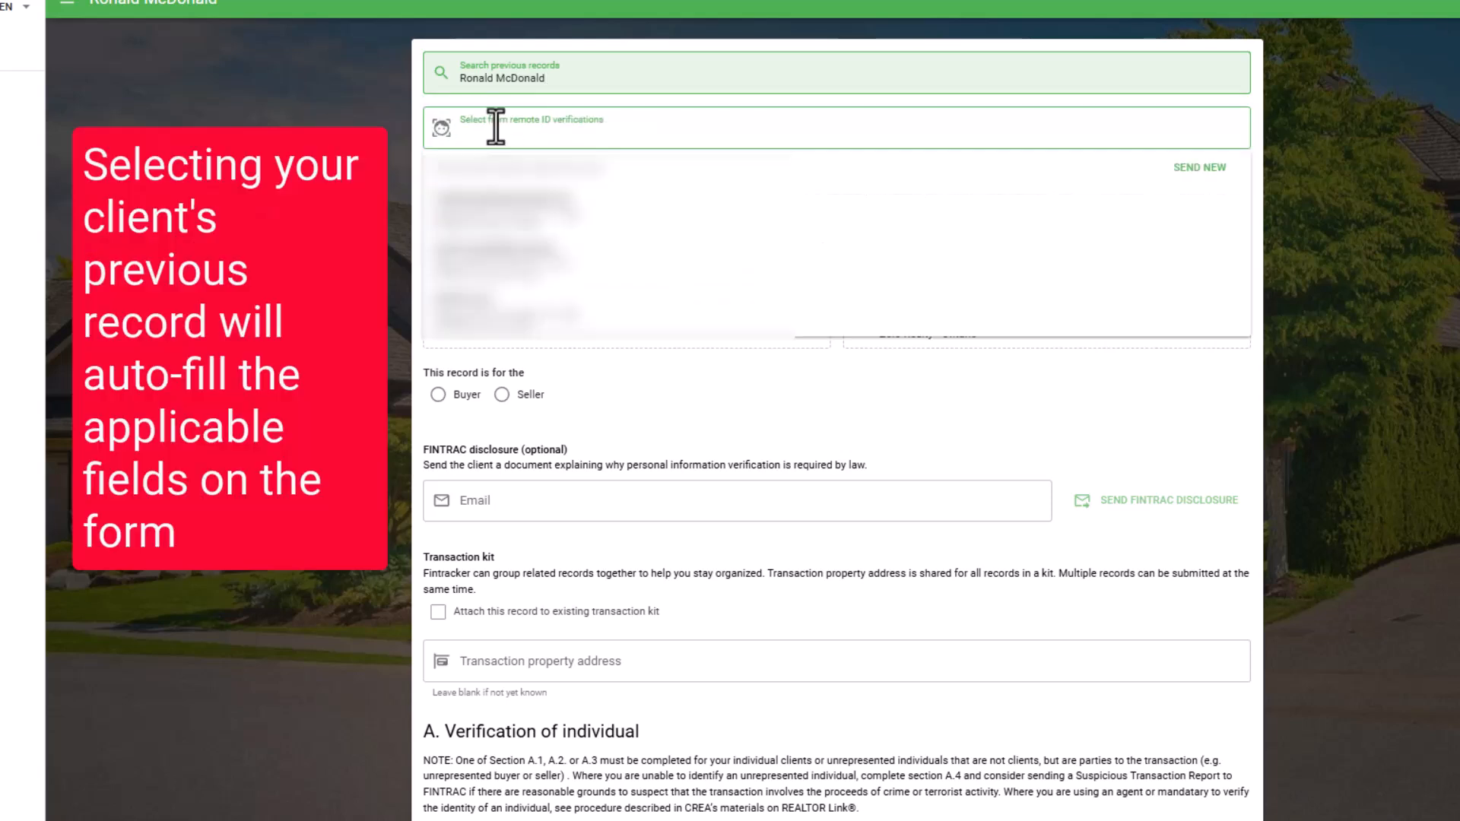
pyautogui.write('Ron')
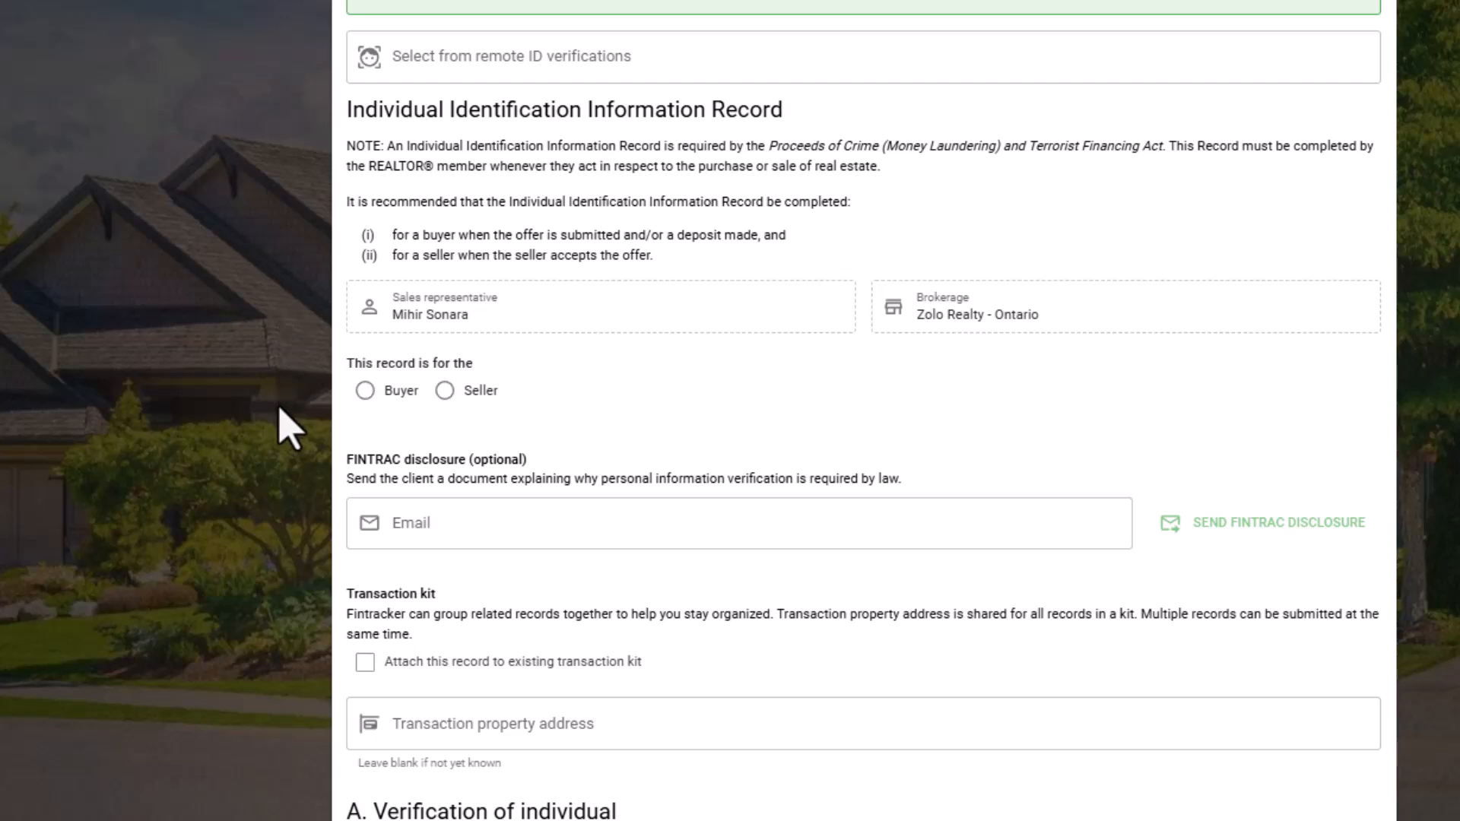
# Mark the record as for the Buyer and send the FINTRAC disclosure to the client's e-mail address.
pyautogui.click(365, 392)
pyautogui.scroll(-3, 335, 430)
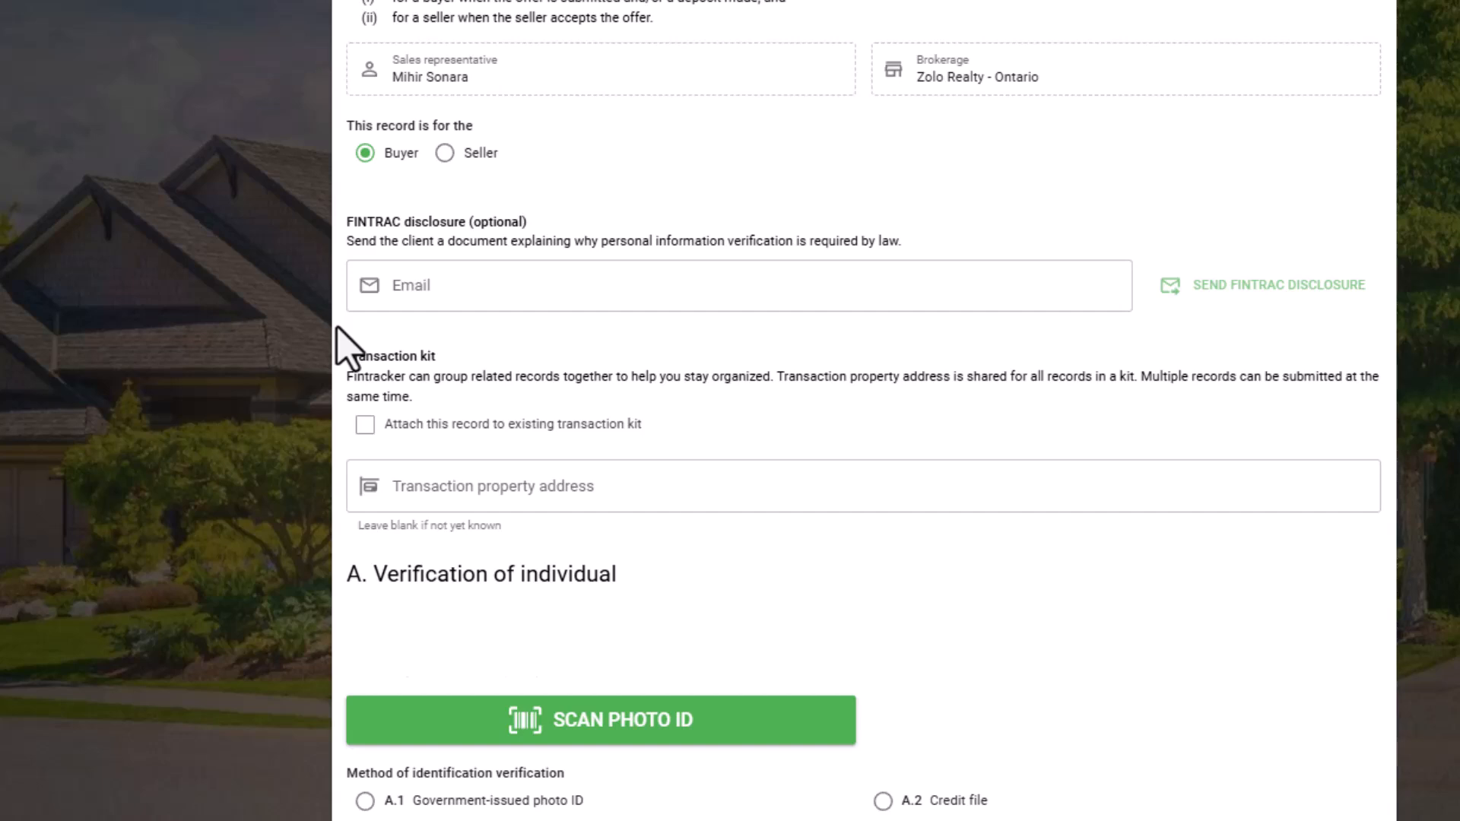
pyautogui.click(1002, 305)
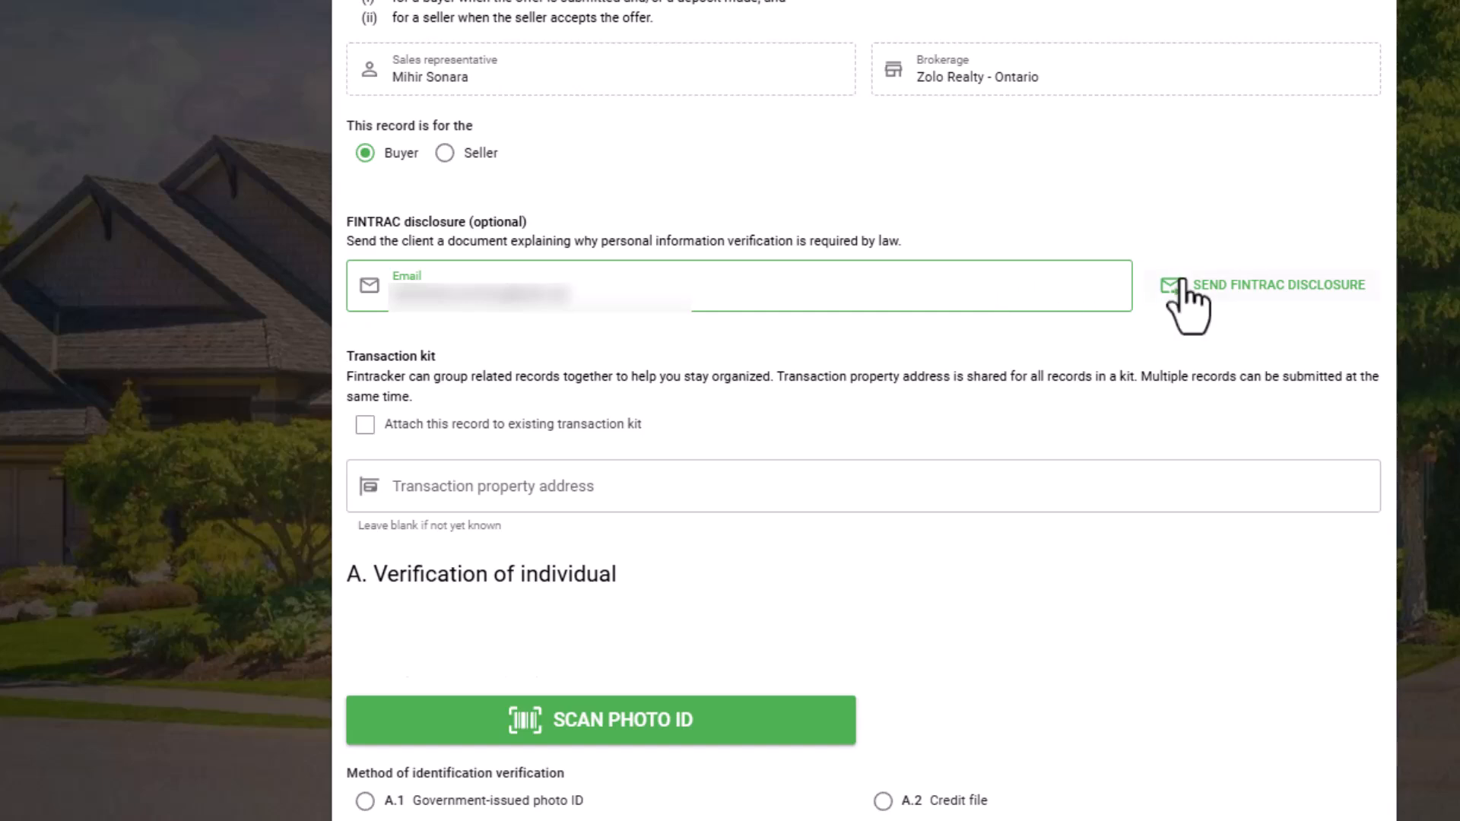
pyautogui.click(1221, 292)
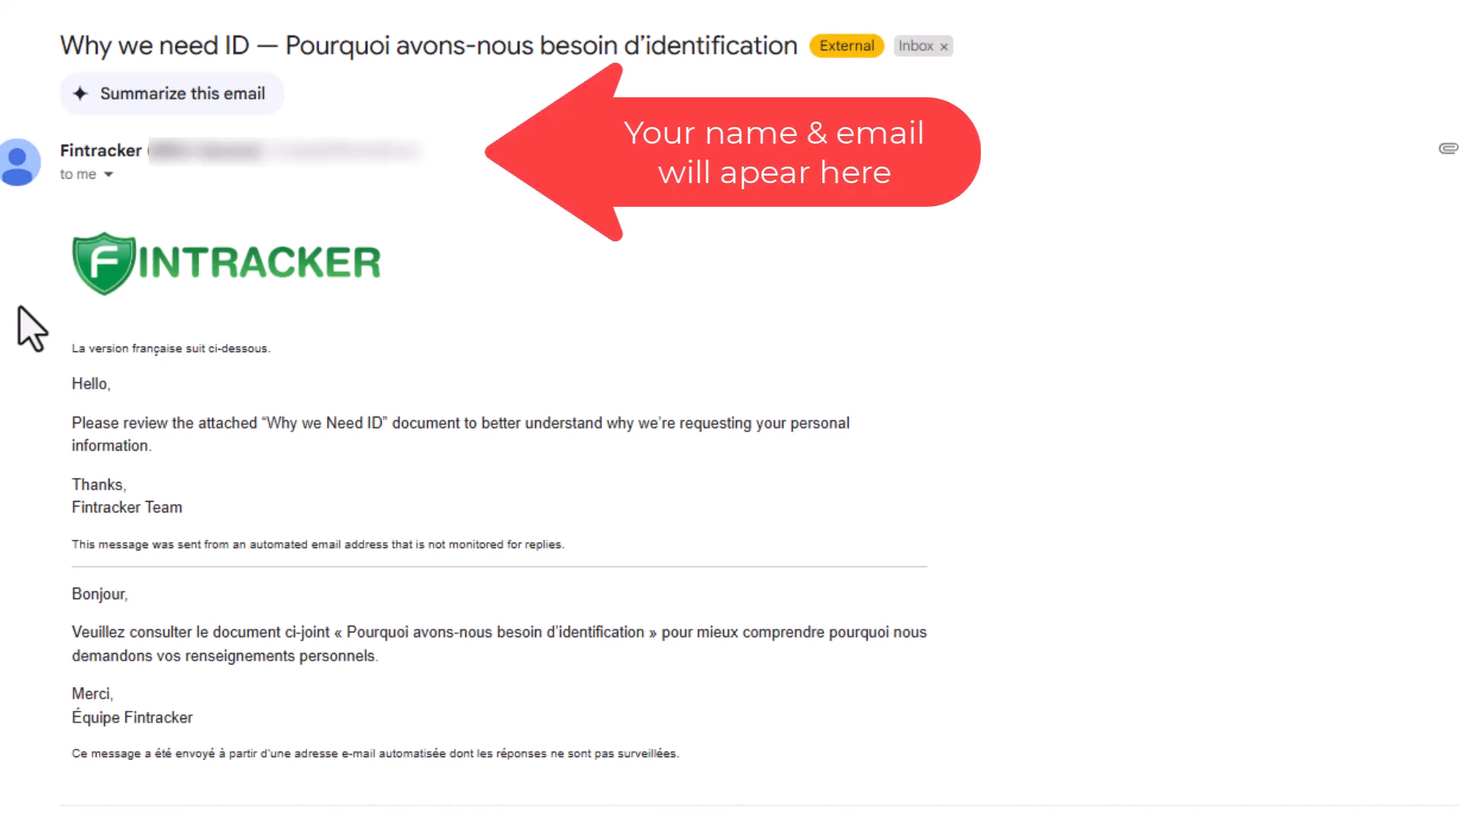
# Open the Why we need ID.pdf attachment in the received disclosure e-mail.
pyautogui.scroll(-2, 22, 327)
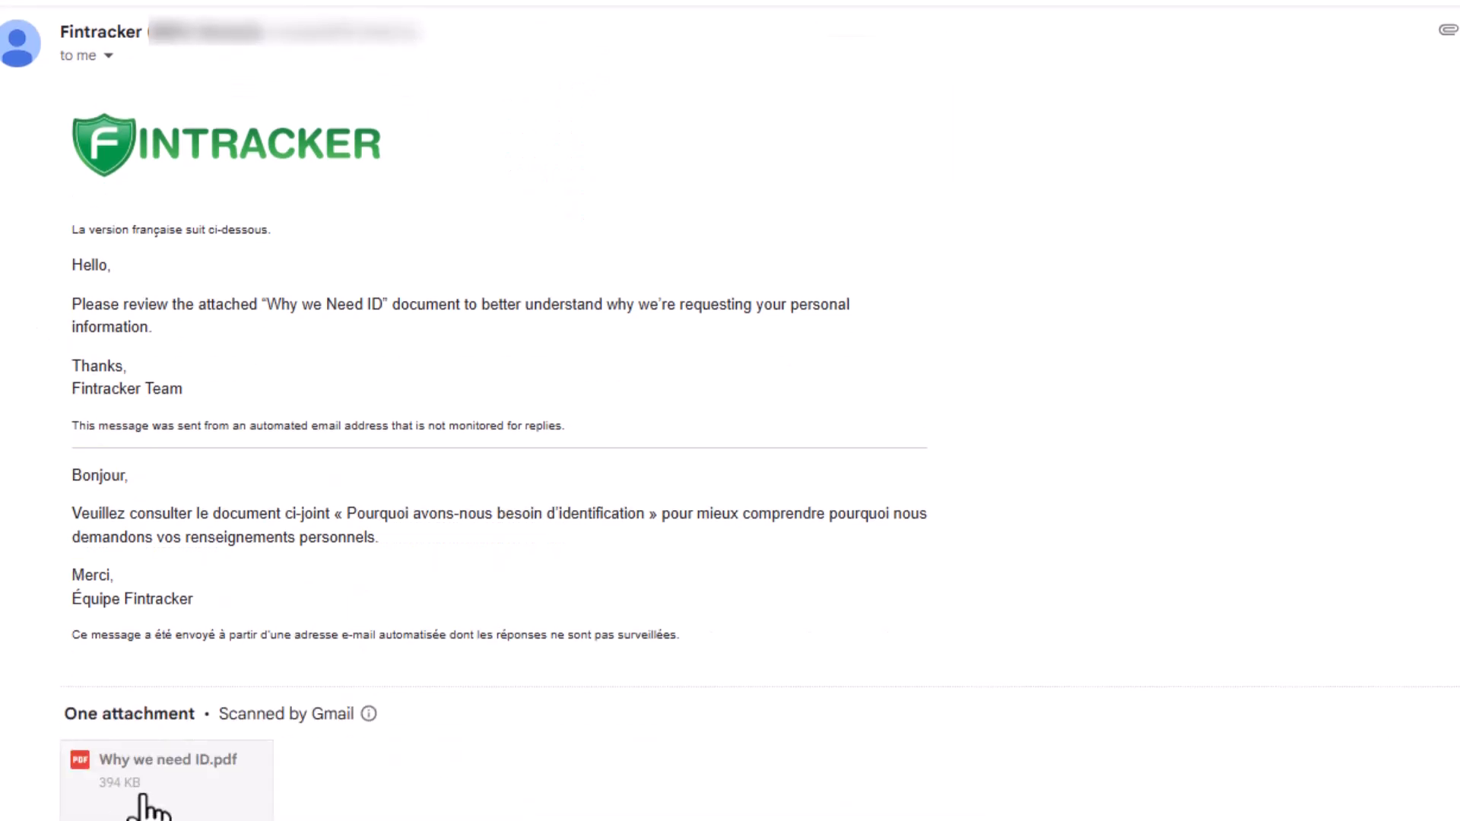
pyautogui.click(144, 808)
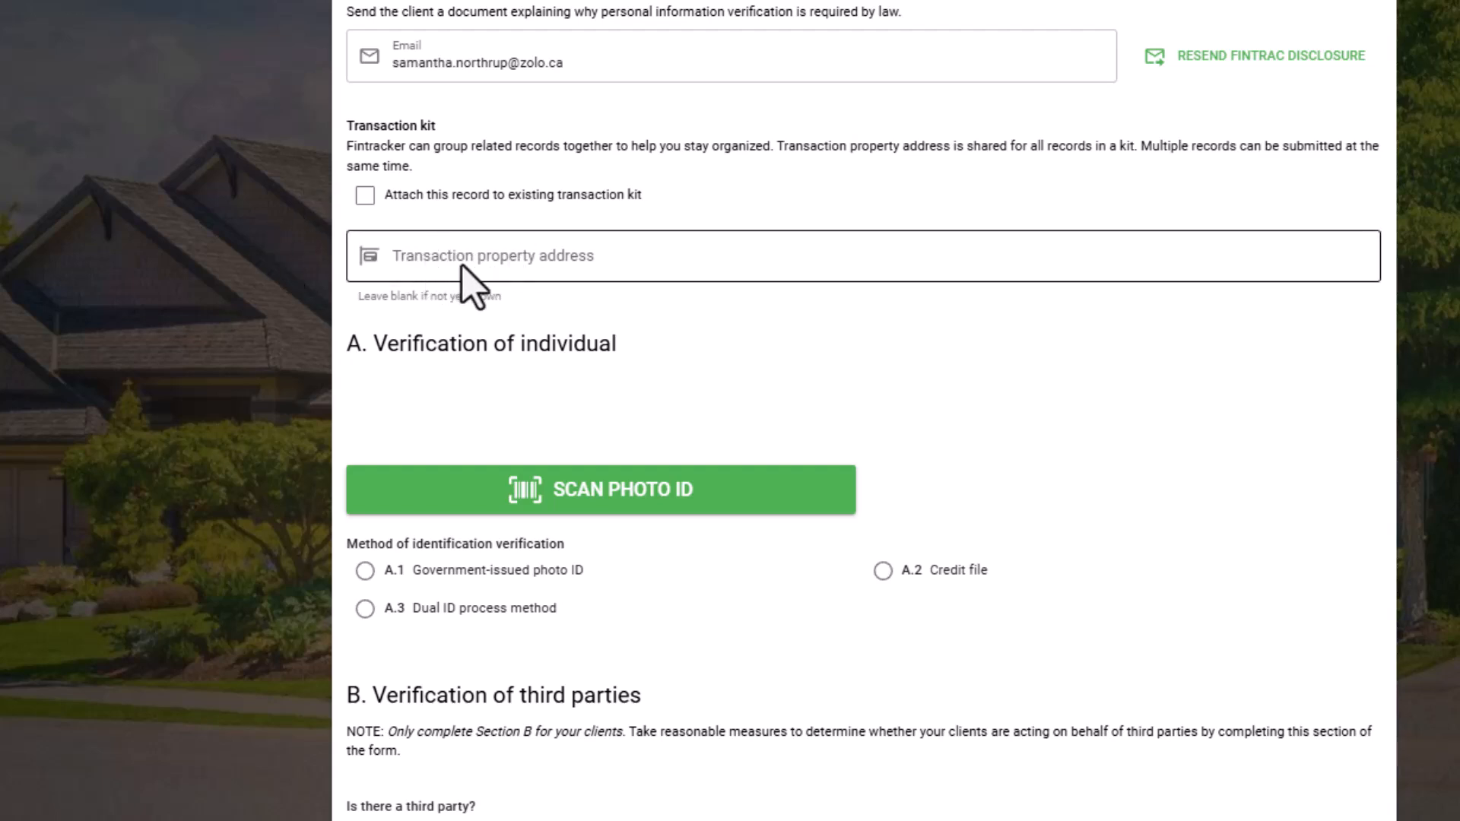
# Set the transaction property address with its street, city Toronto, province Ontario and postal code.
pyautogui.click(654, 274)
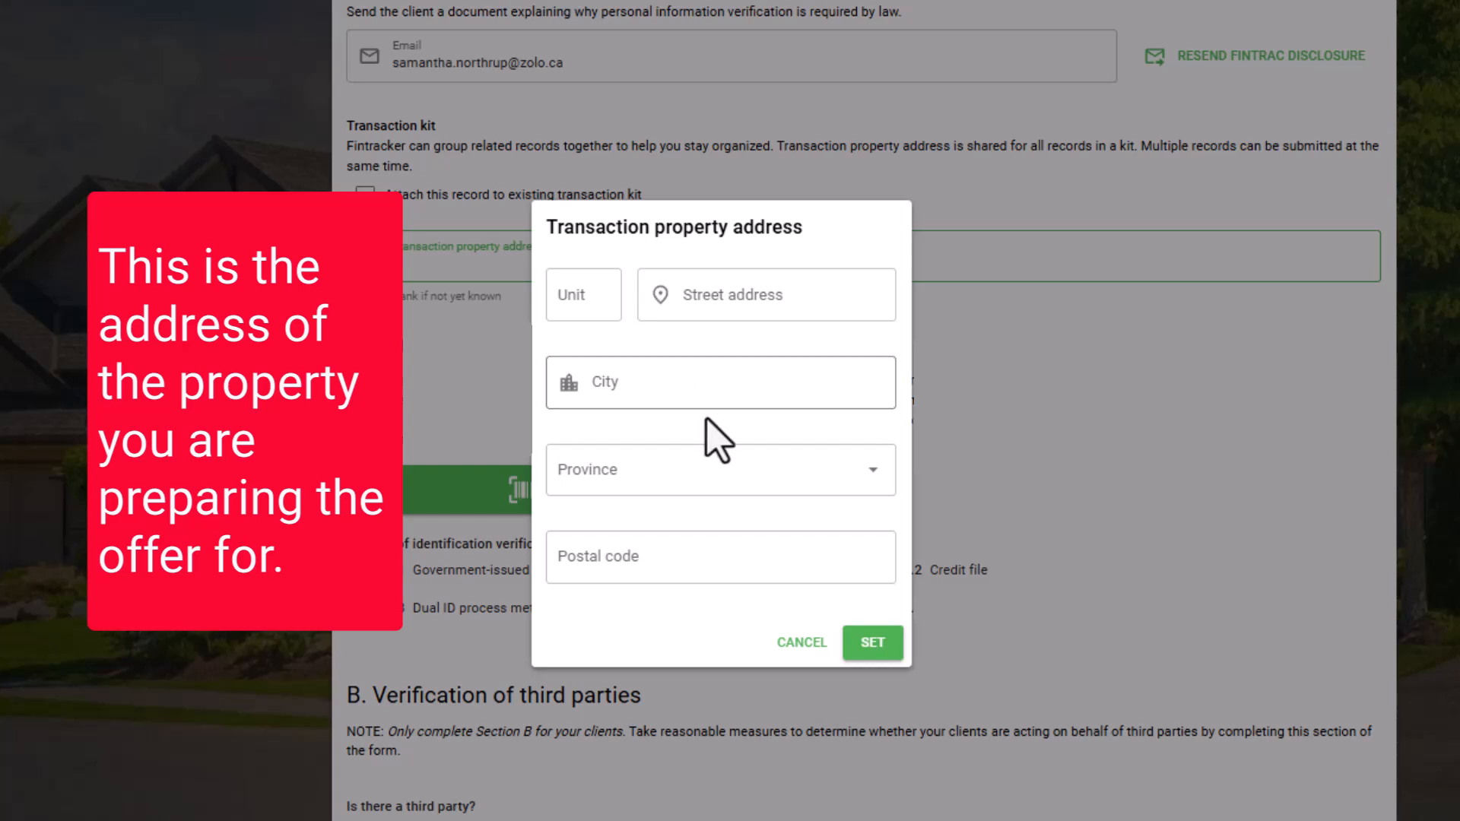
pyautogui.click(743, 304)
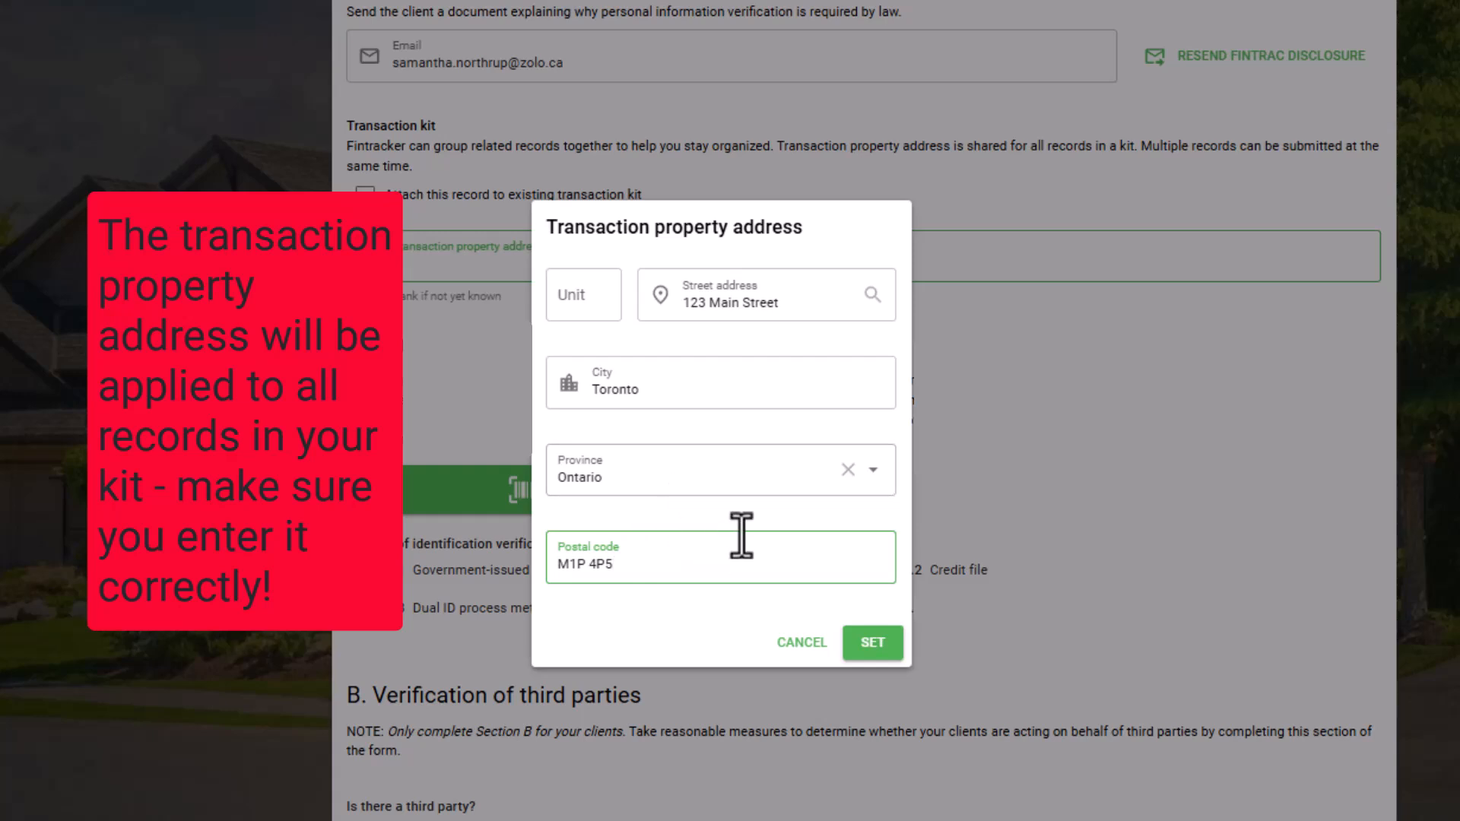
pyautogui.click(873, 645)
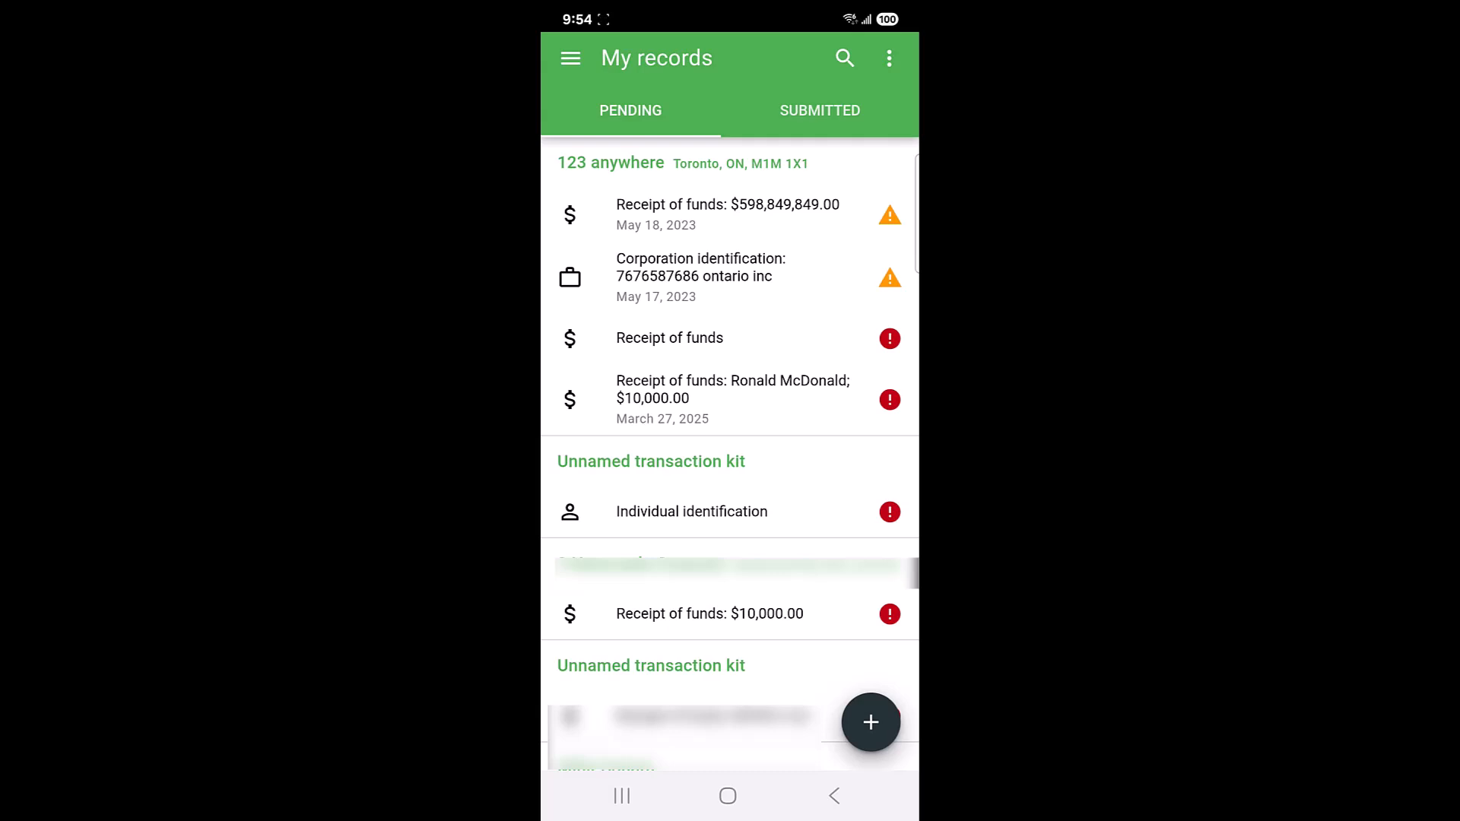
# In the mobile app, start a new individual identification and scan the client's photo ID.
pyautogui.click(871, 723)
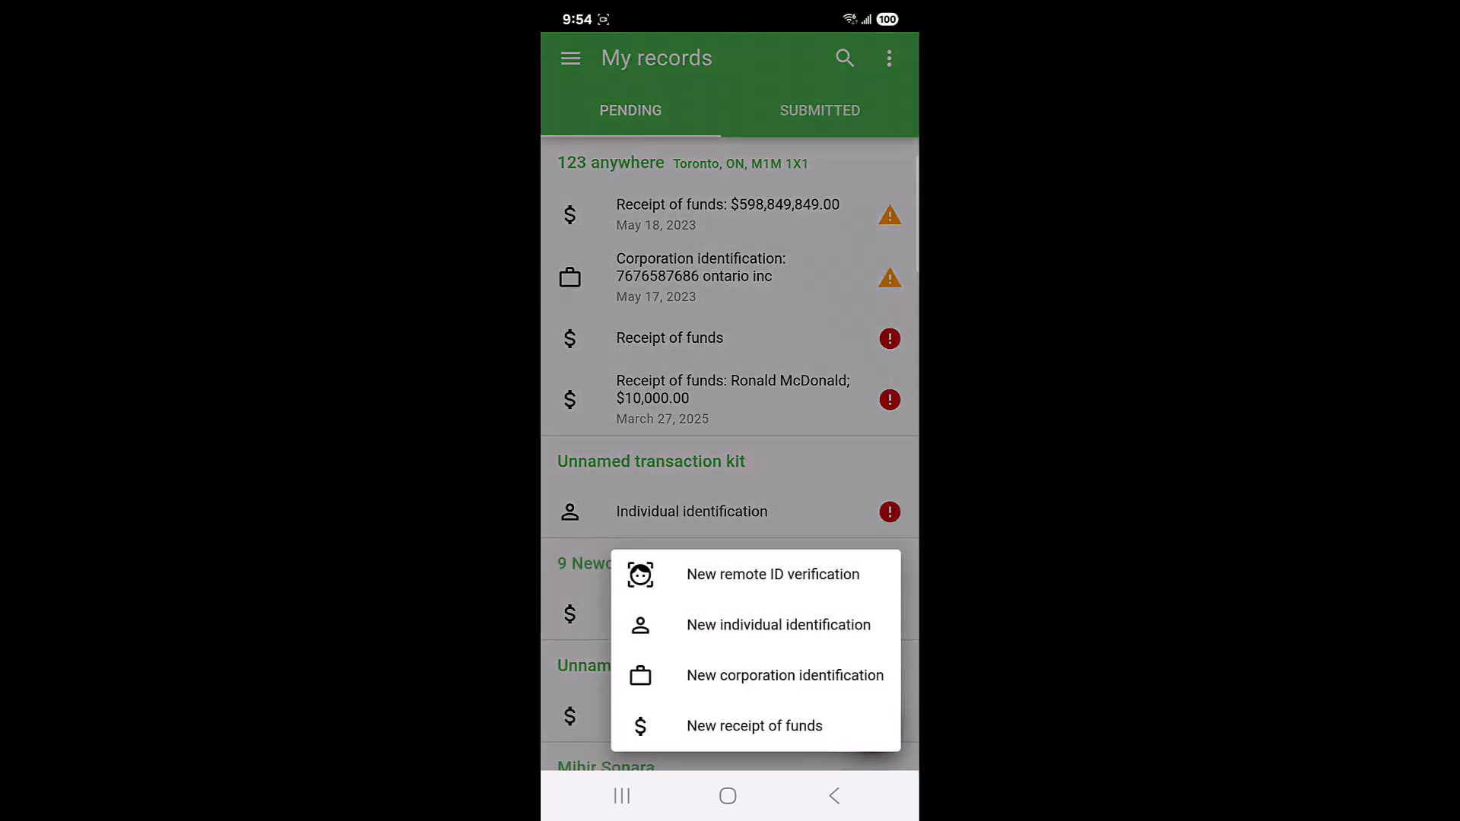
pyautogui.click(779, 625)
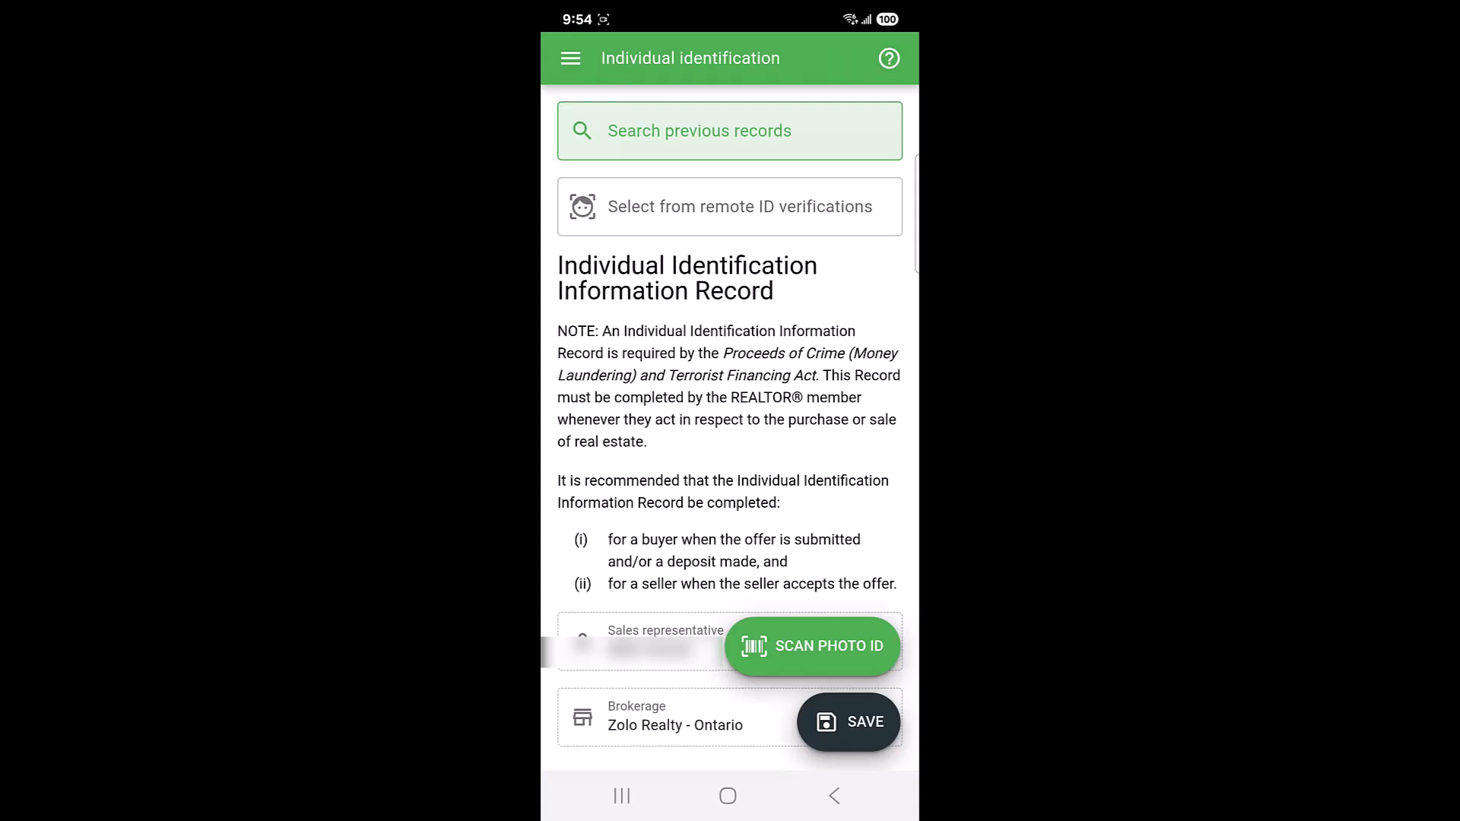
pyautogui.click(813, 646)
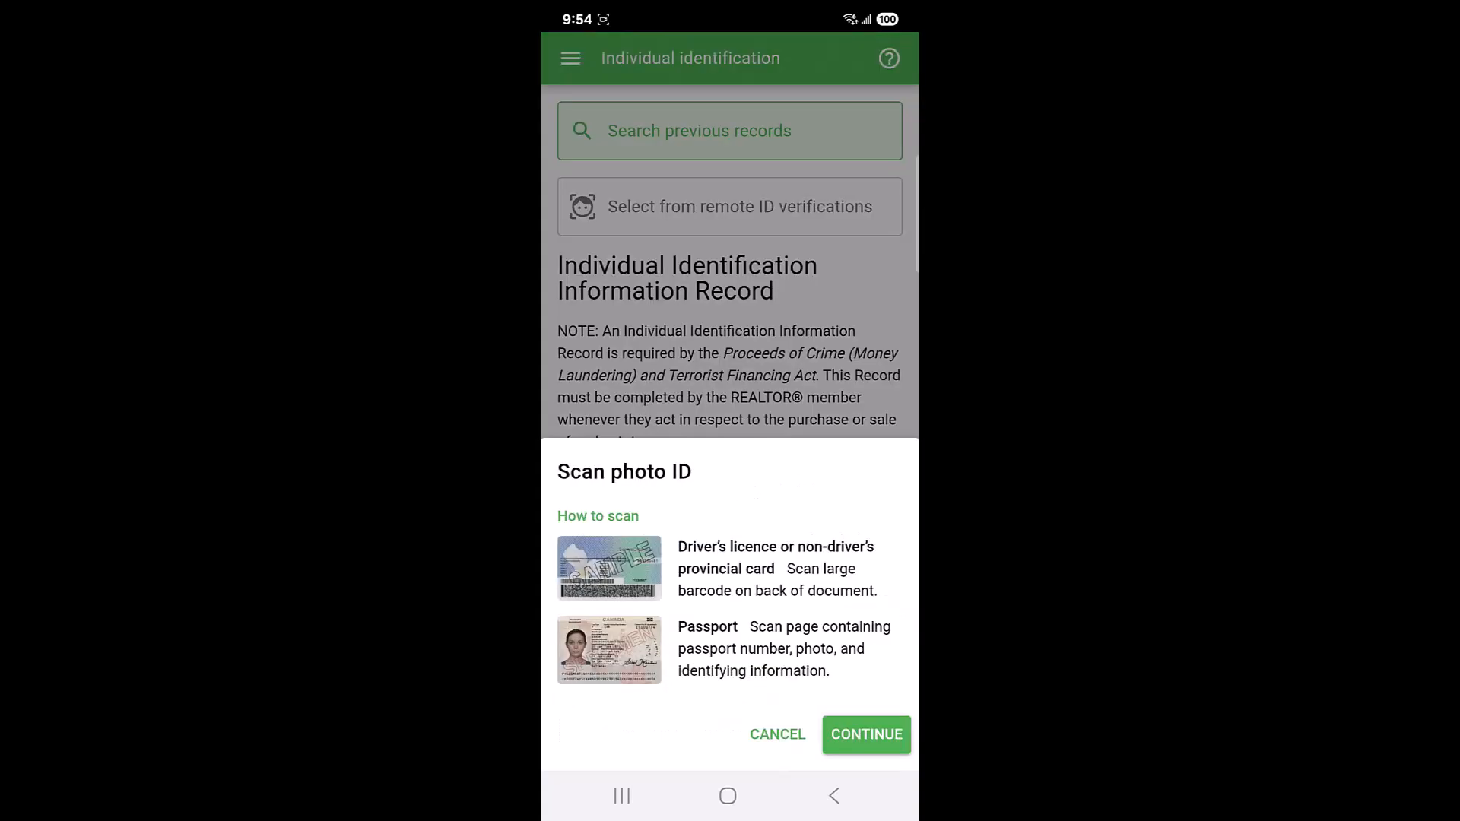
pyautogui.click(865, 735)
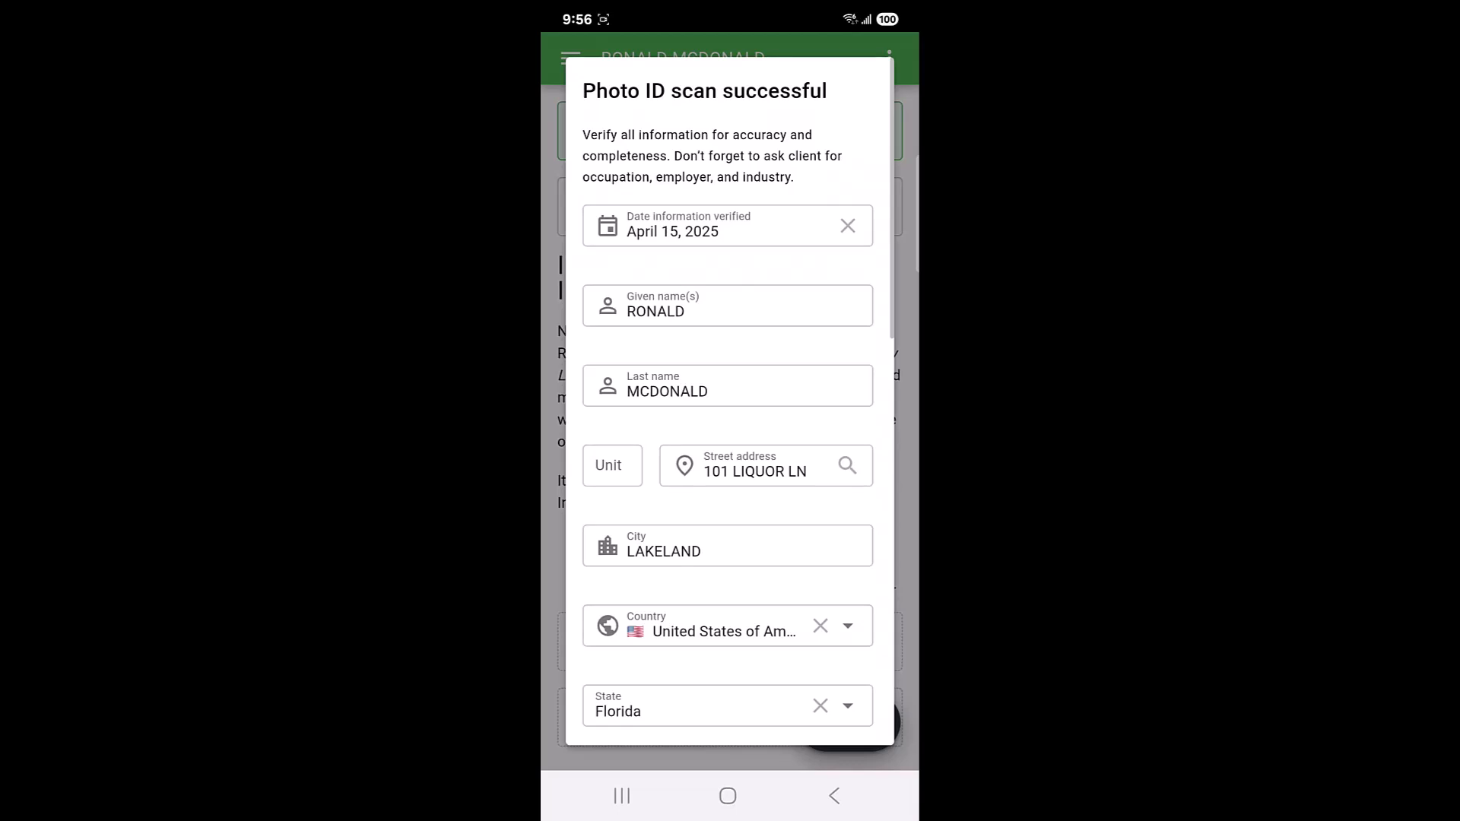
# Review the scanned photo ID details for accuracy and completeness.
pyautogui.scroll(-4, 840, 488)
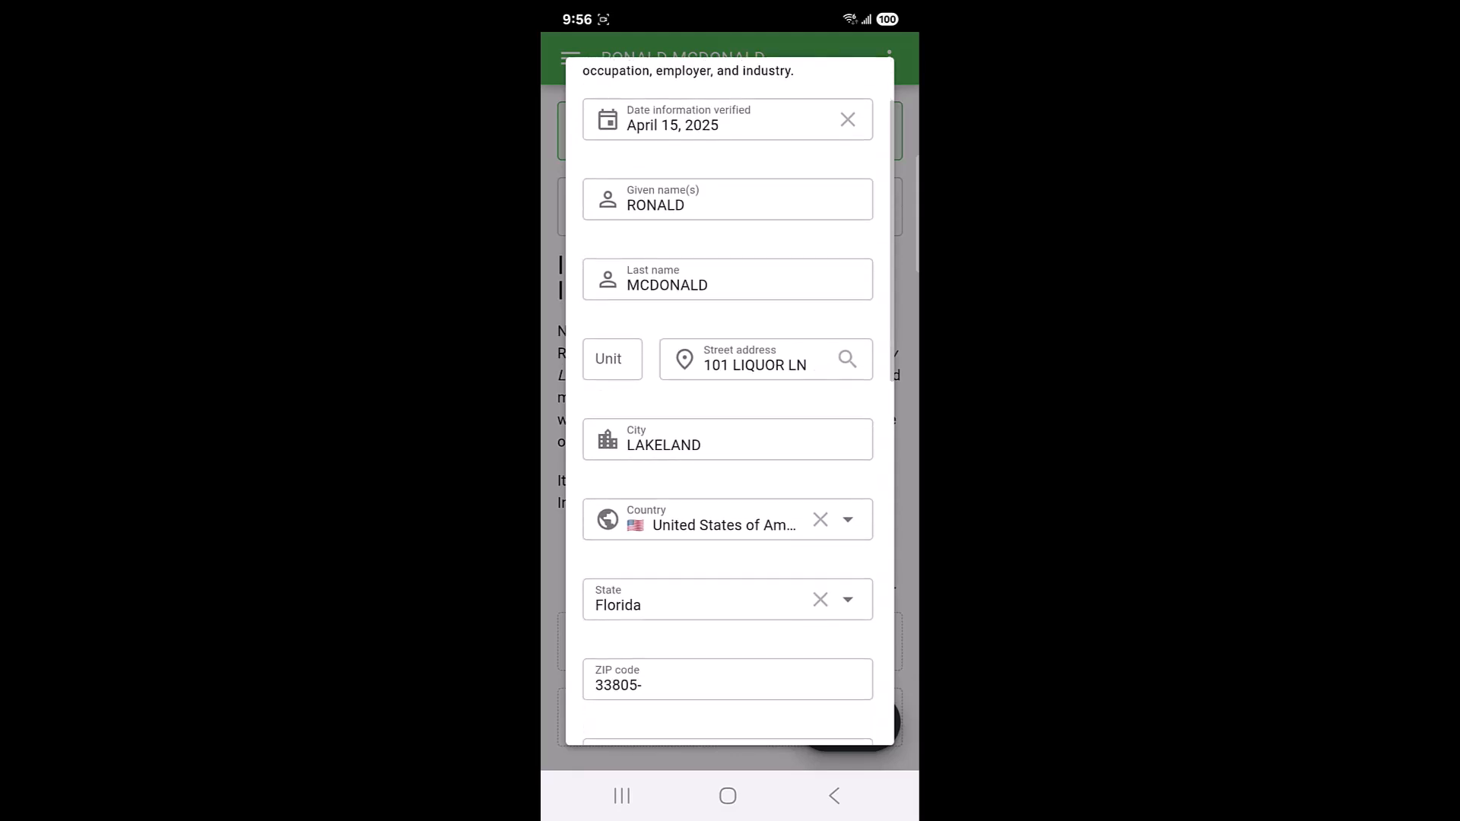
pyautogui.scroll(-2, 841, 488)
pyautogui.scroll(2, 864, 385)
pyautogui.scroll(-2, 812, 522)
pyautogui.scroll(-1, 830, 519)
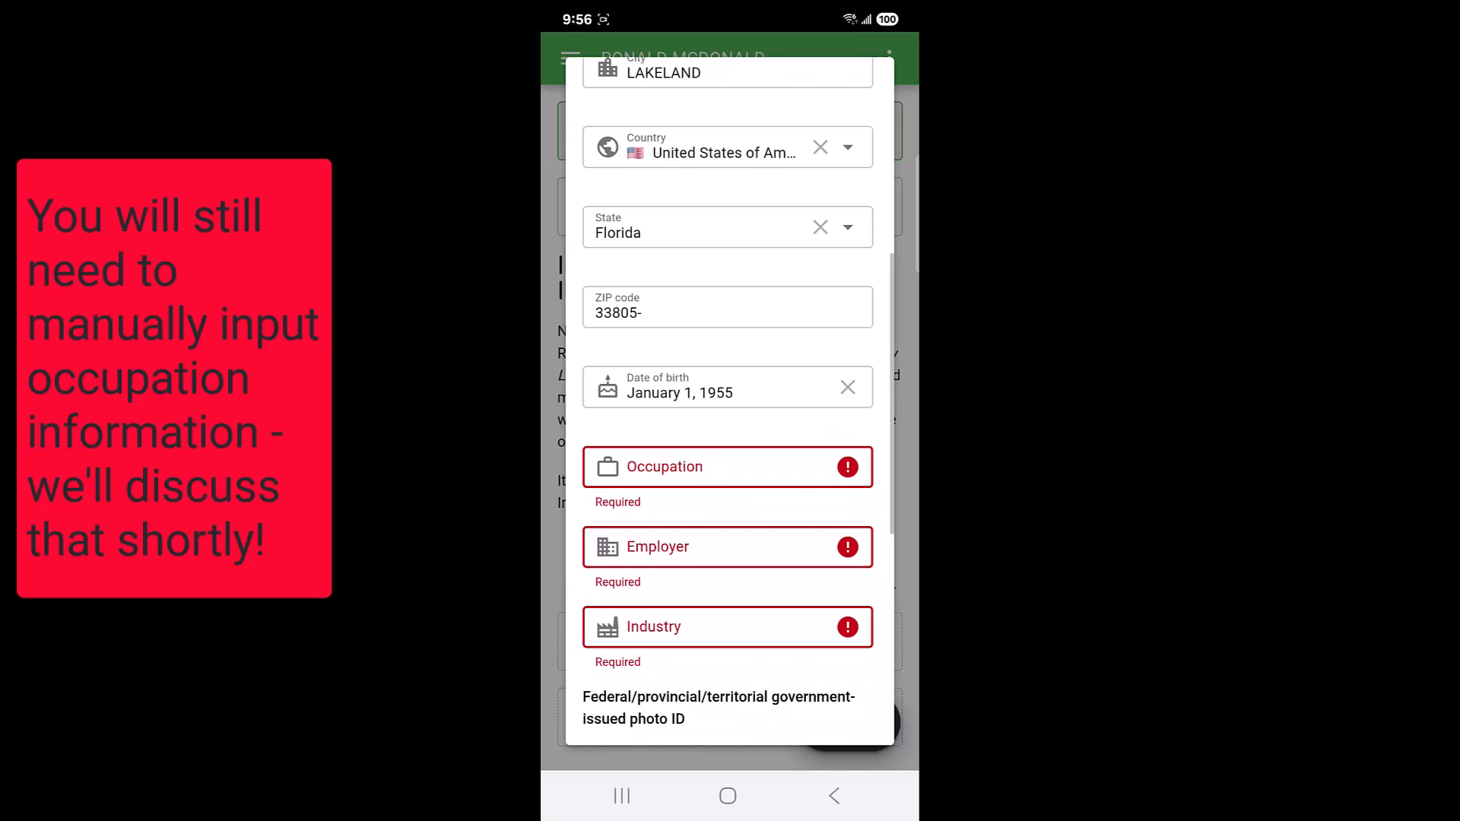
pyautogui.scroll(5, 795, 521)
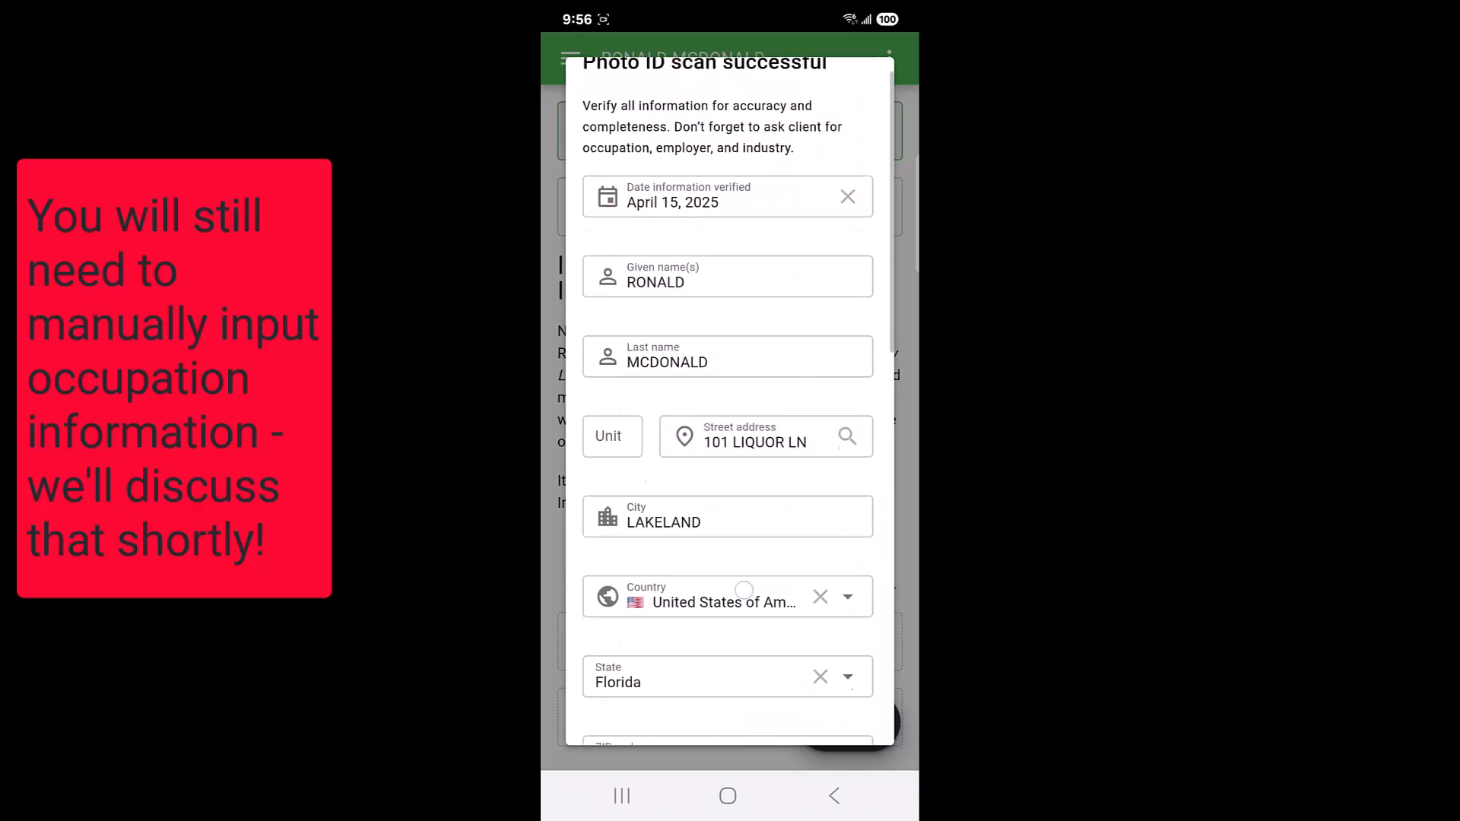
pyautogui.scroll(1, 793, 393)
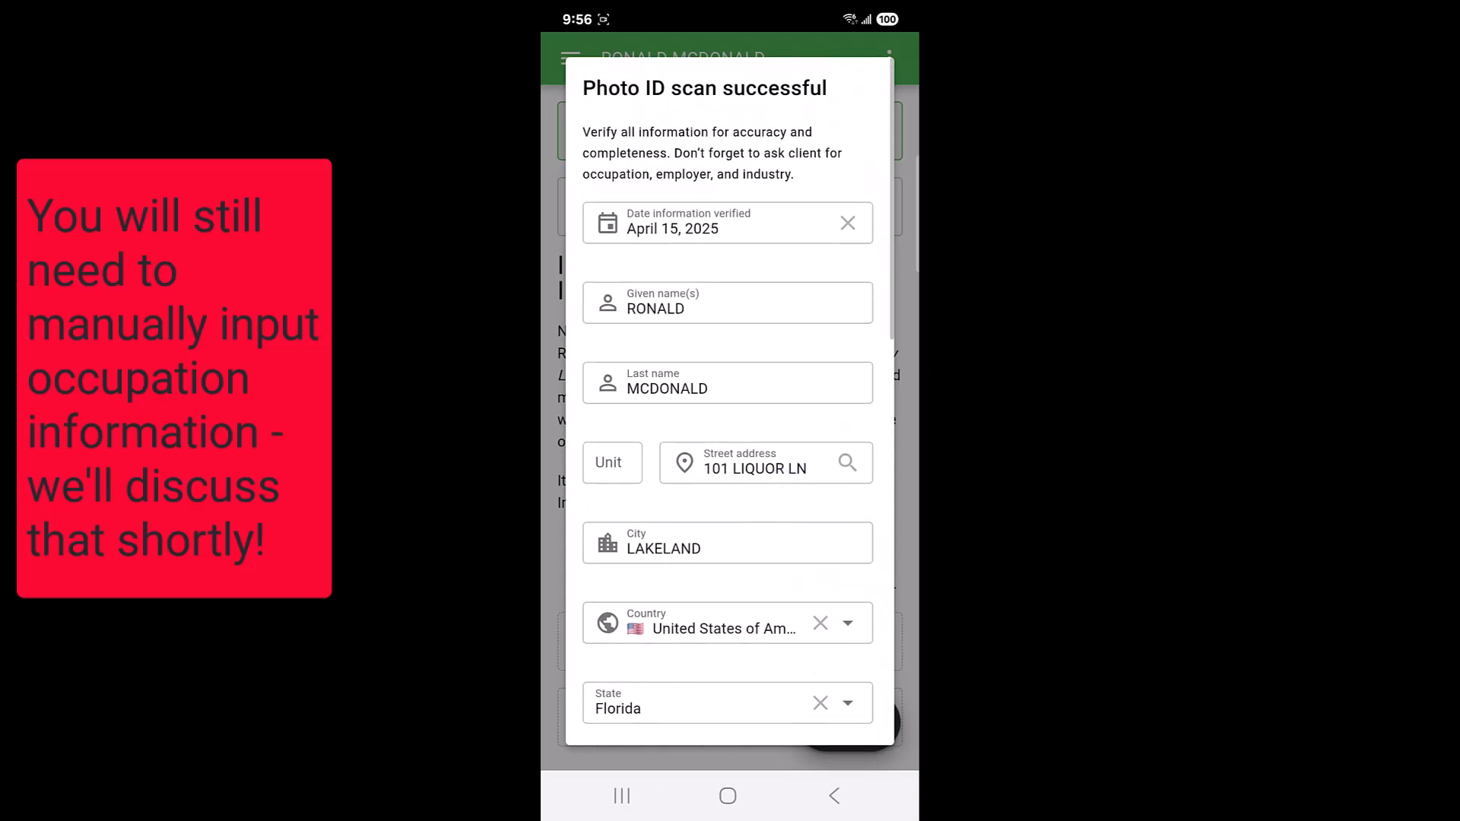
pyautogui.scroll(-5, 789, 569)
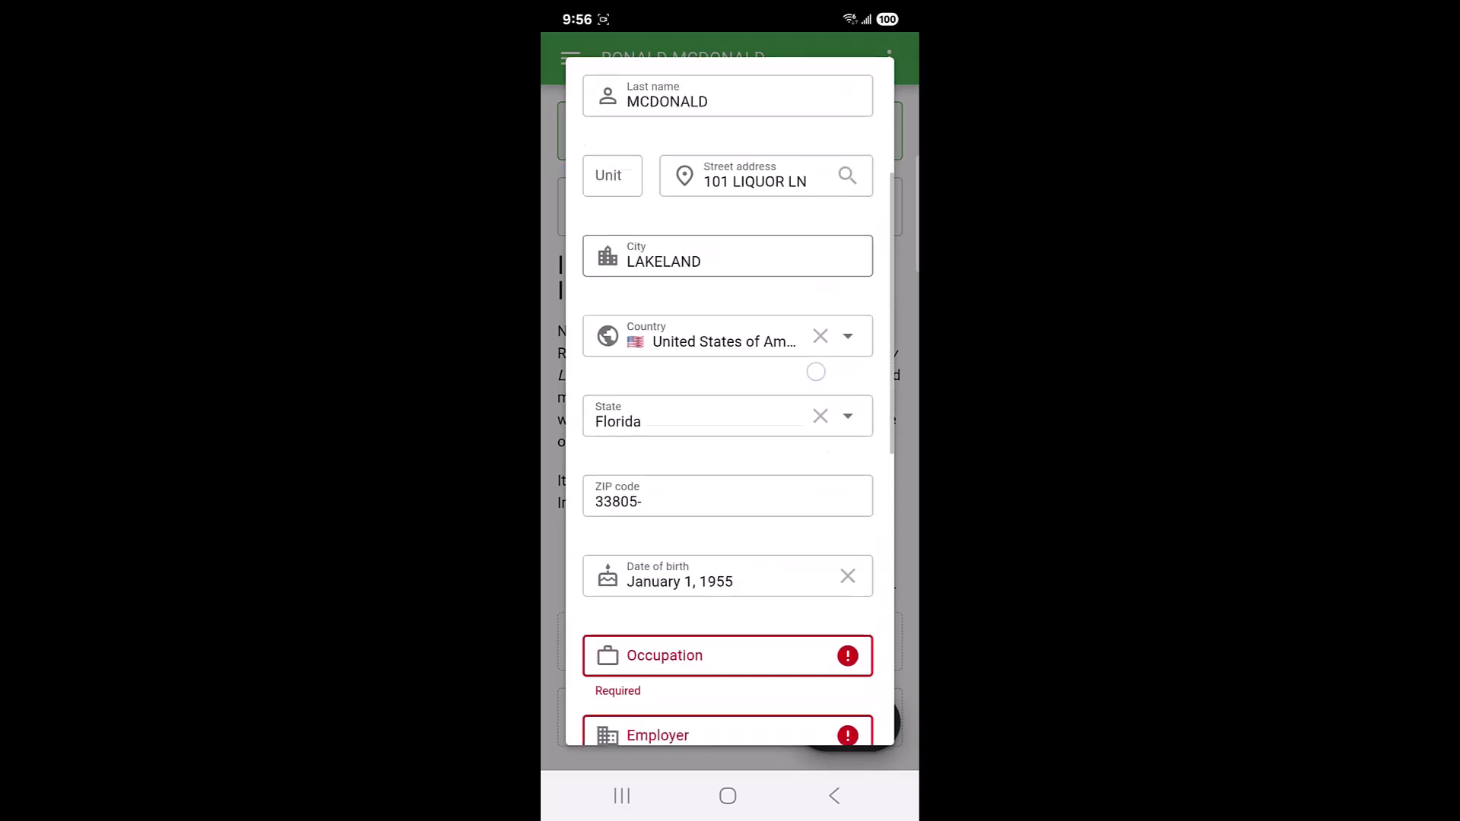
pyautogui.scroll(-8, 782, 522)
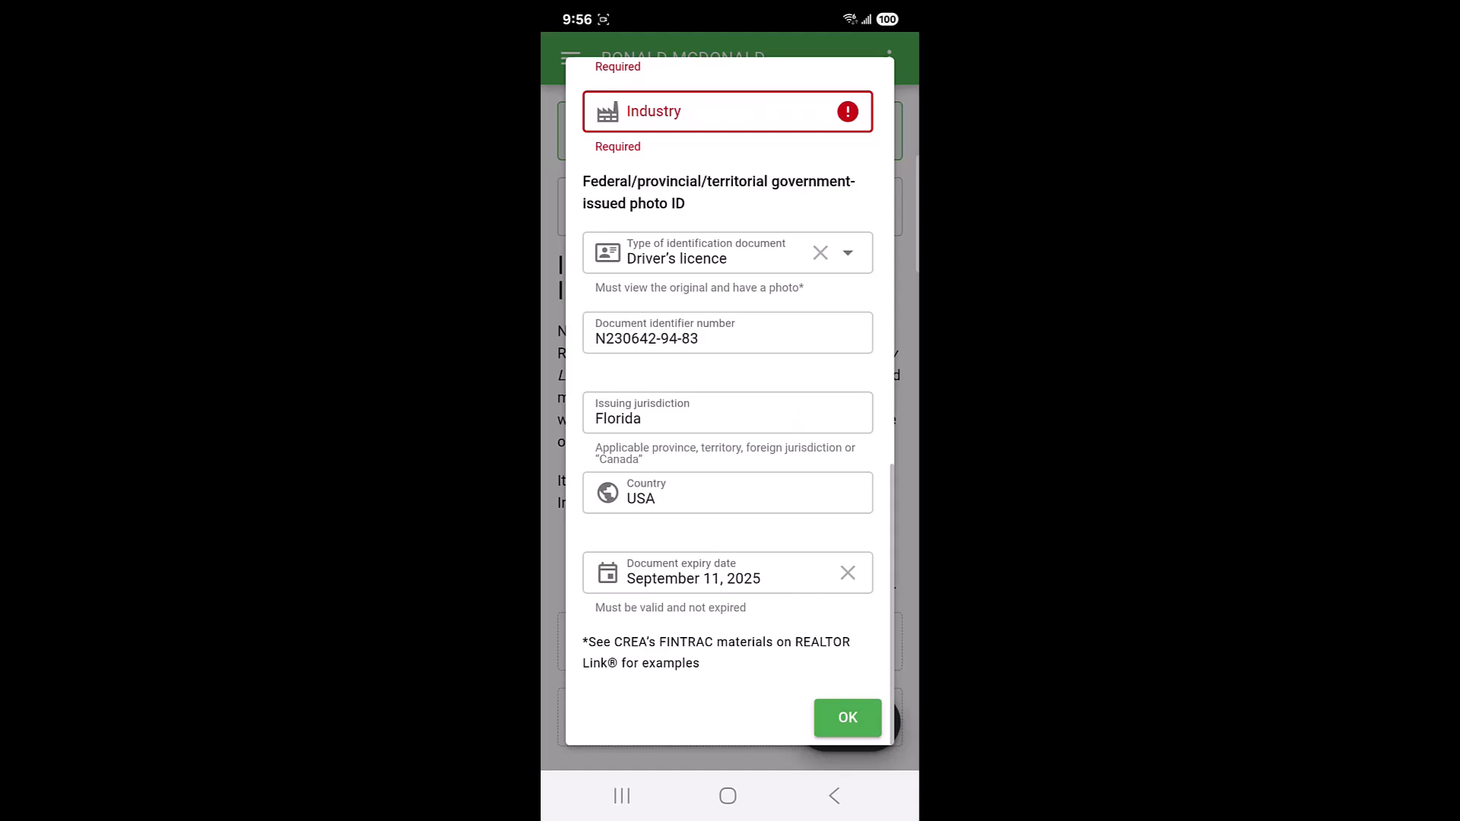
pyautogui.scroll(13, 796, 372)
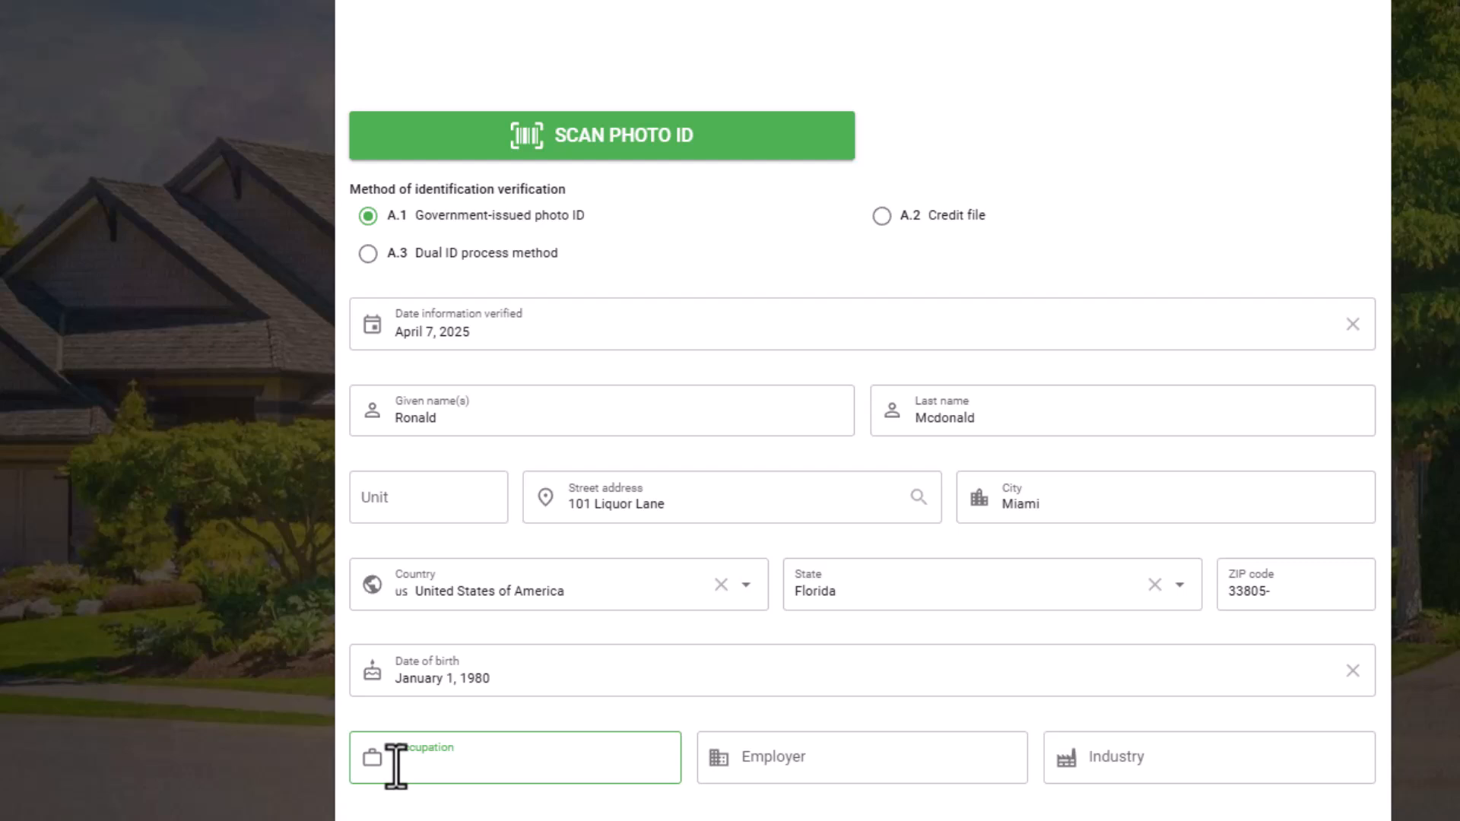
# Fill in the occupation as teacher, paste the employer name, and set the industry to public education.
pyautogui.write('Teacher')
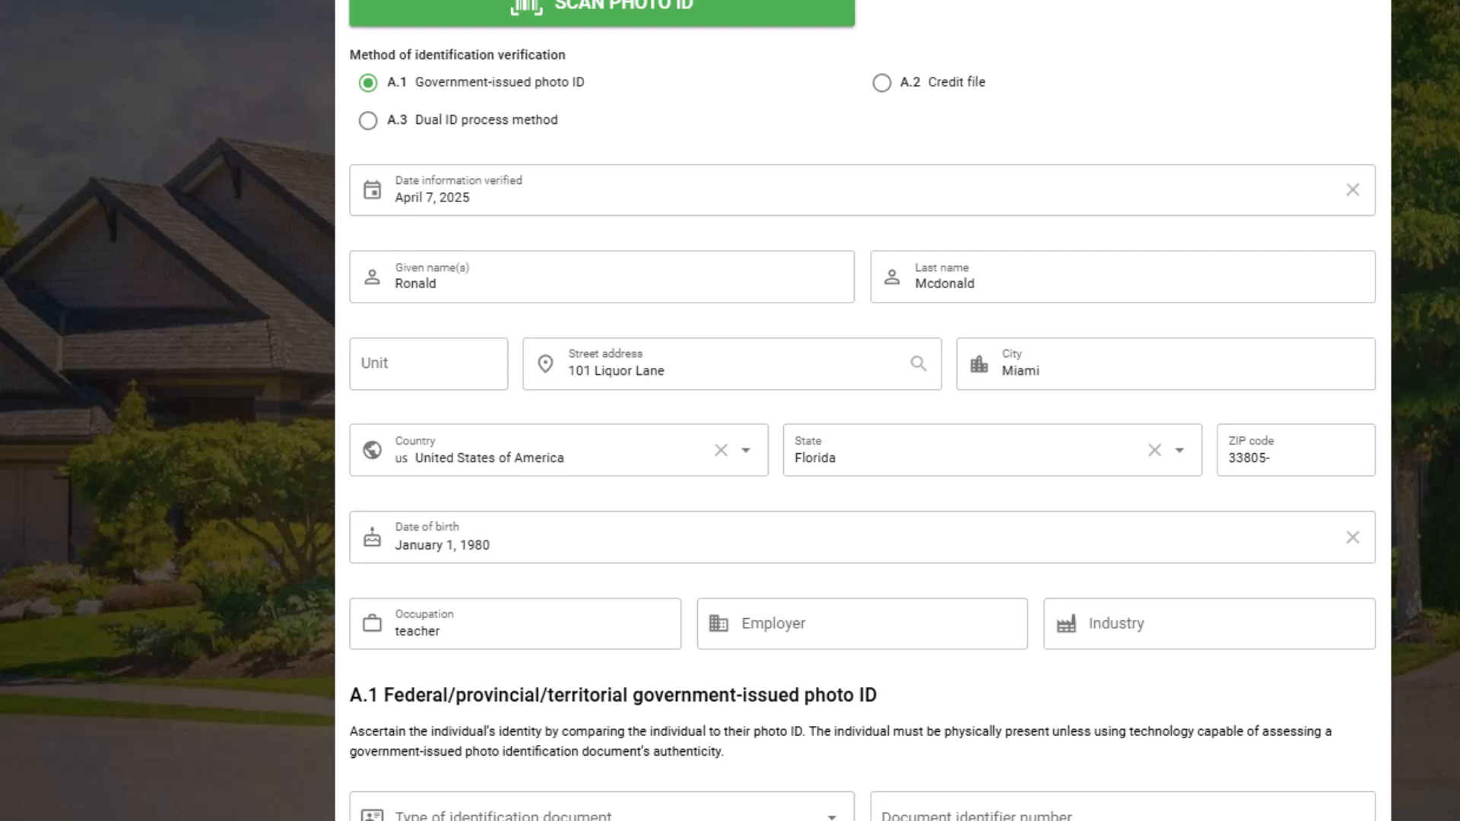
pyautogui.scroll(2, 828, 761)
pyautogui.click(829, 761)
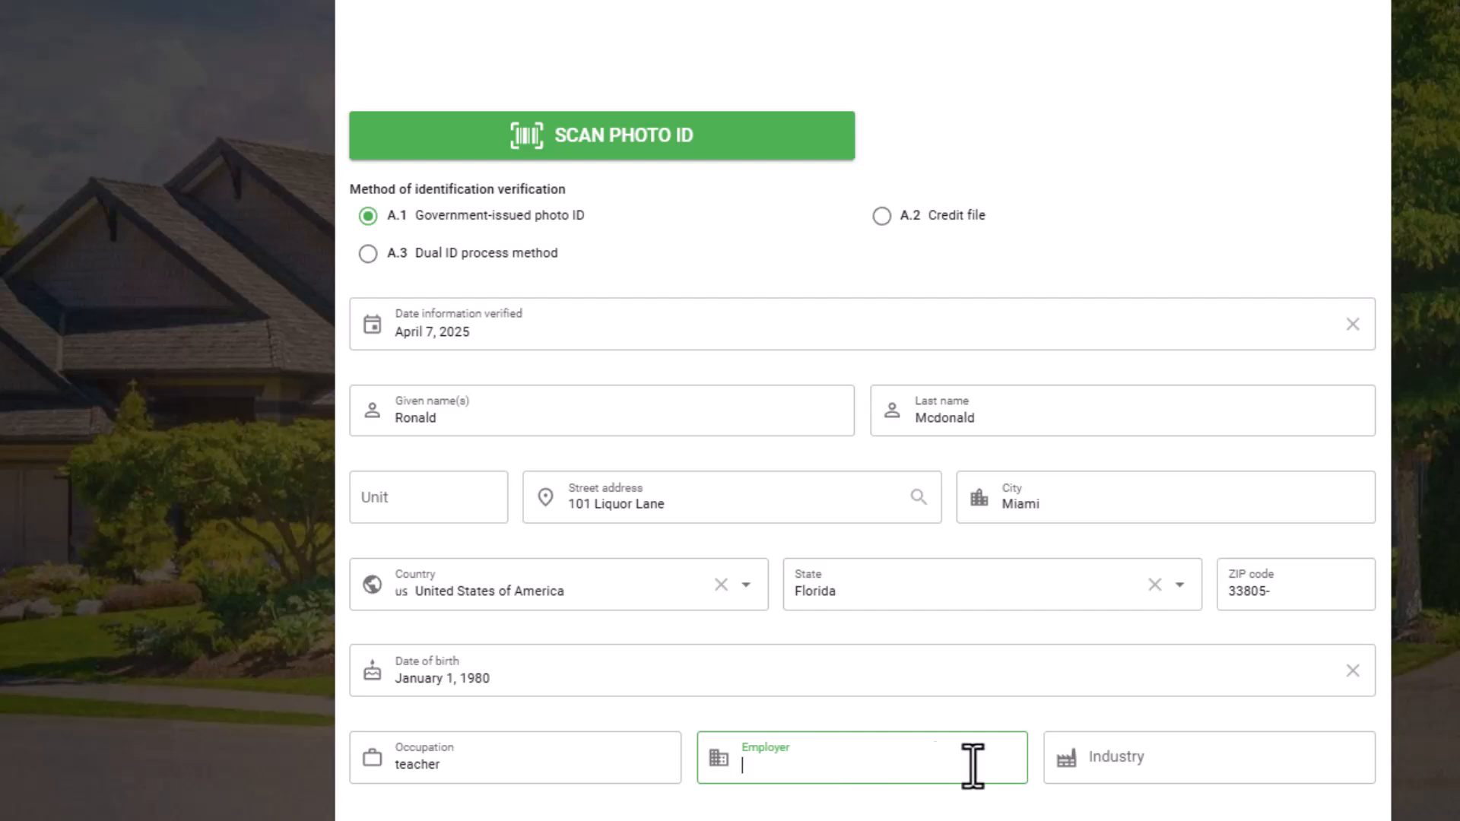
pyautogui.write('Florida School Board Association')
pyautogui.click(1115, 766)
pyautogui.write('public education')
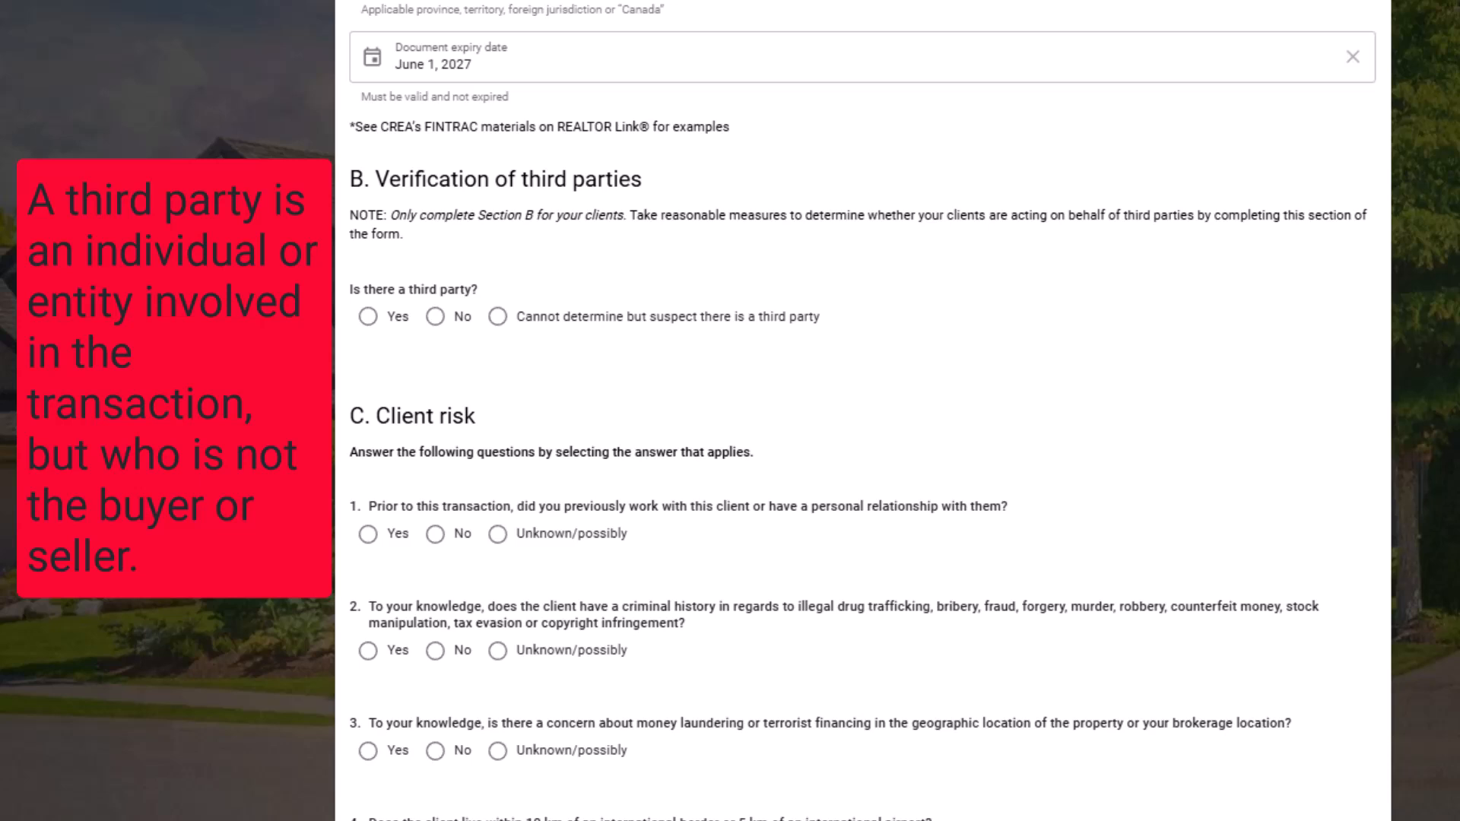
# Indicate that there is a third party and choose Individual as its type.
pyautogui.click(436, 317)
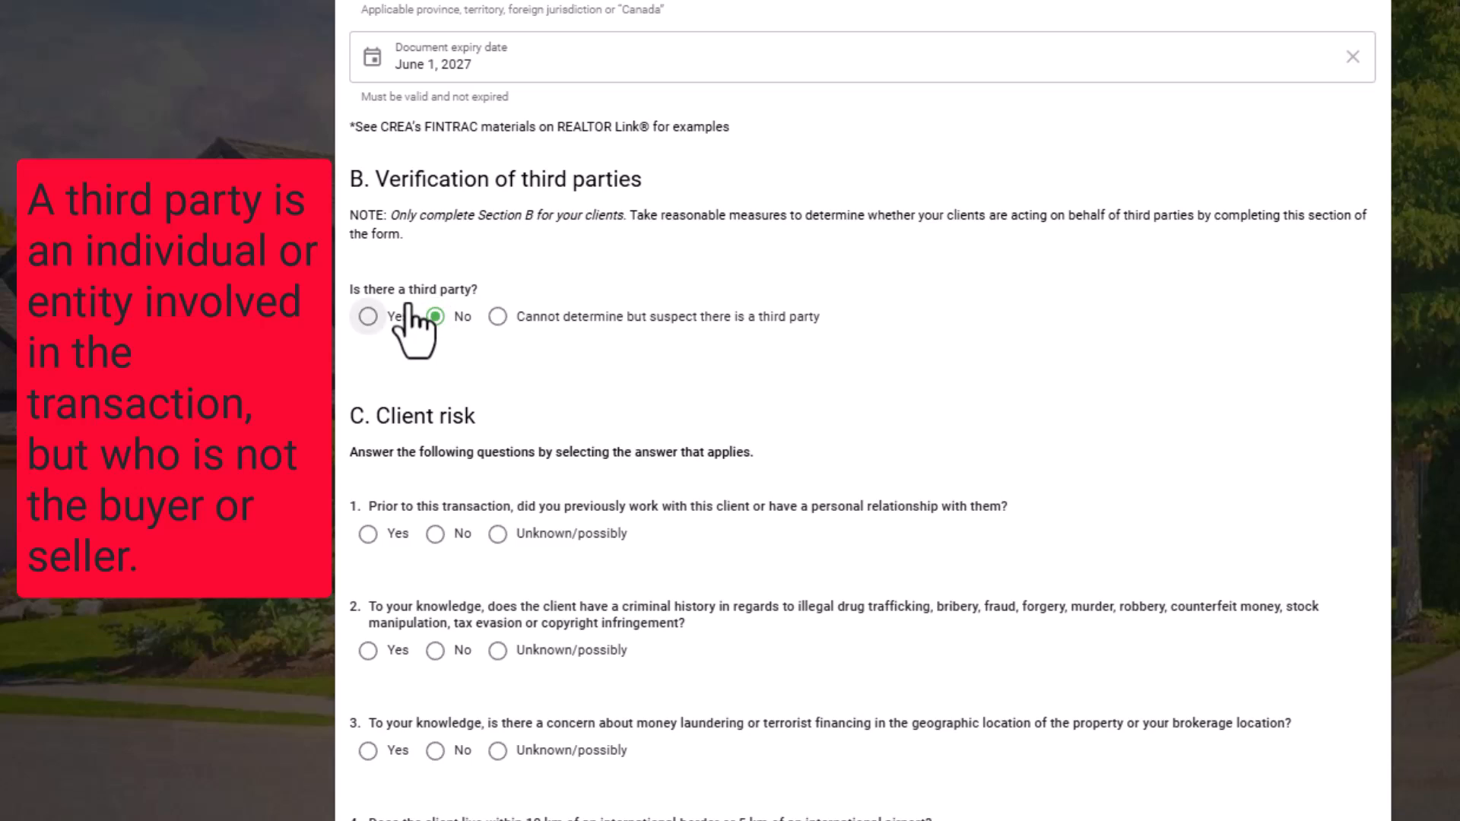
pyautogui.click(370, 316)
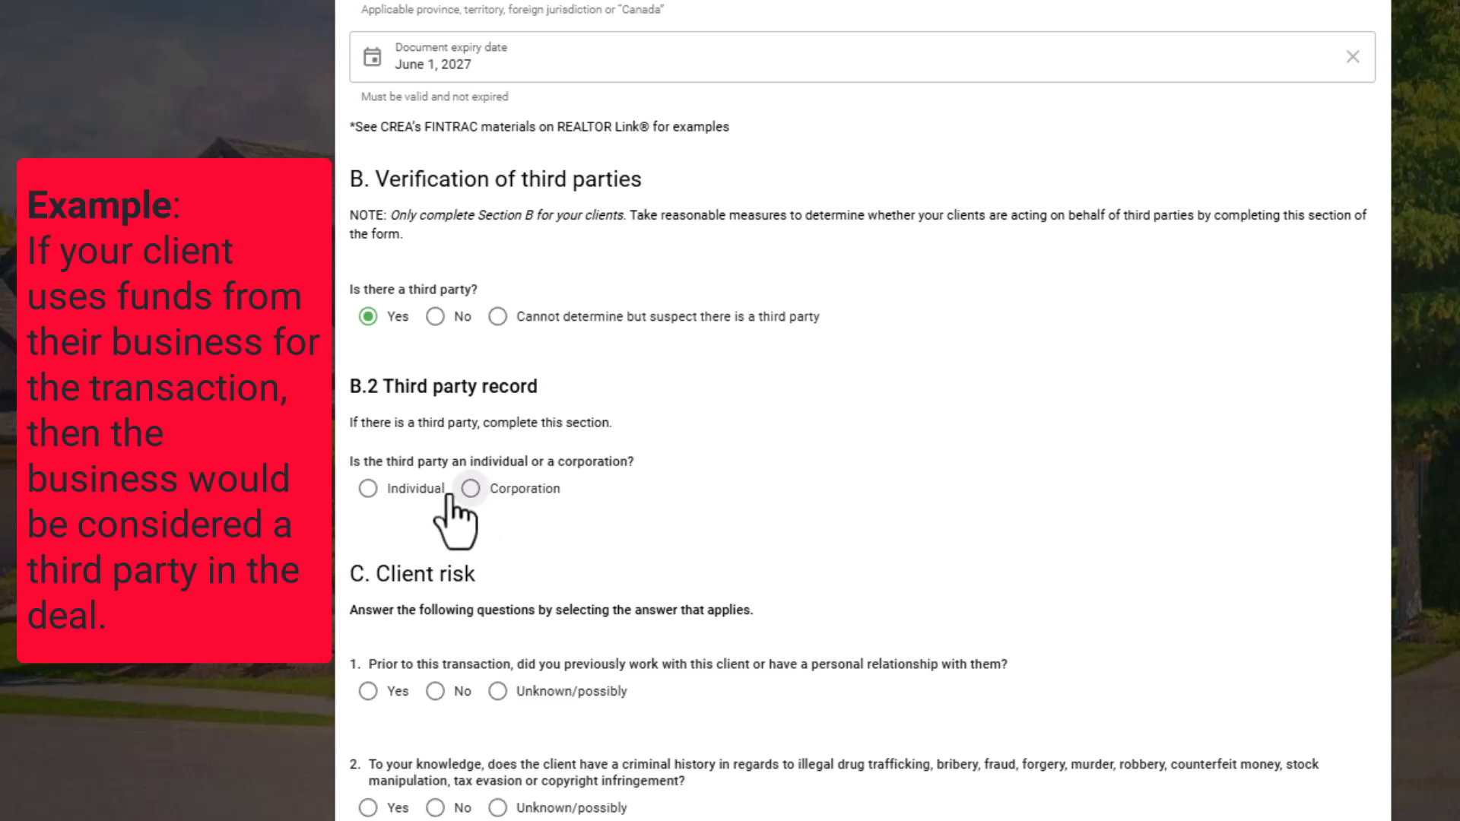
pyautogui.click(368, 489)
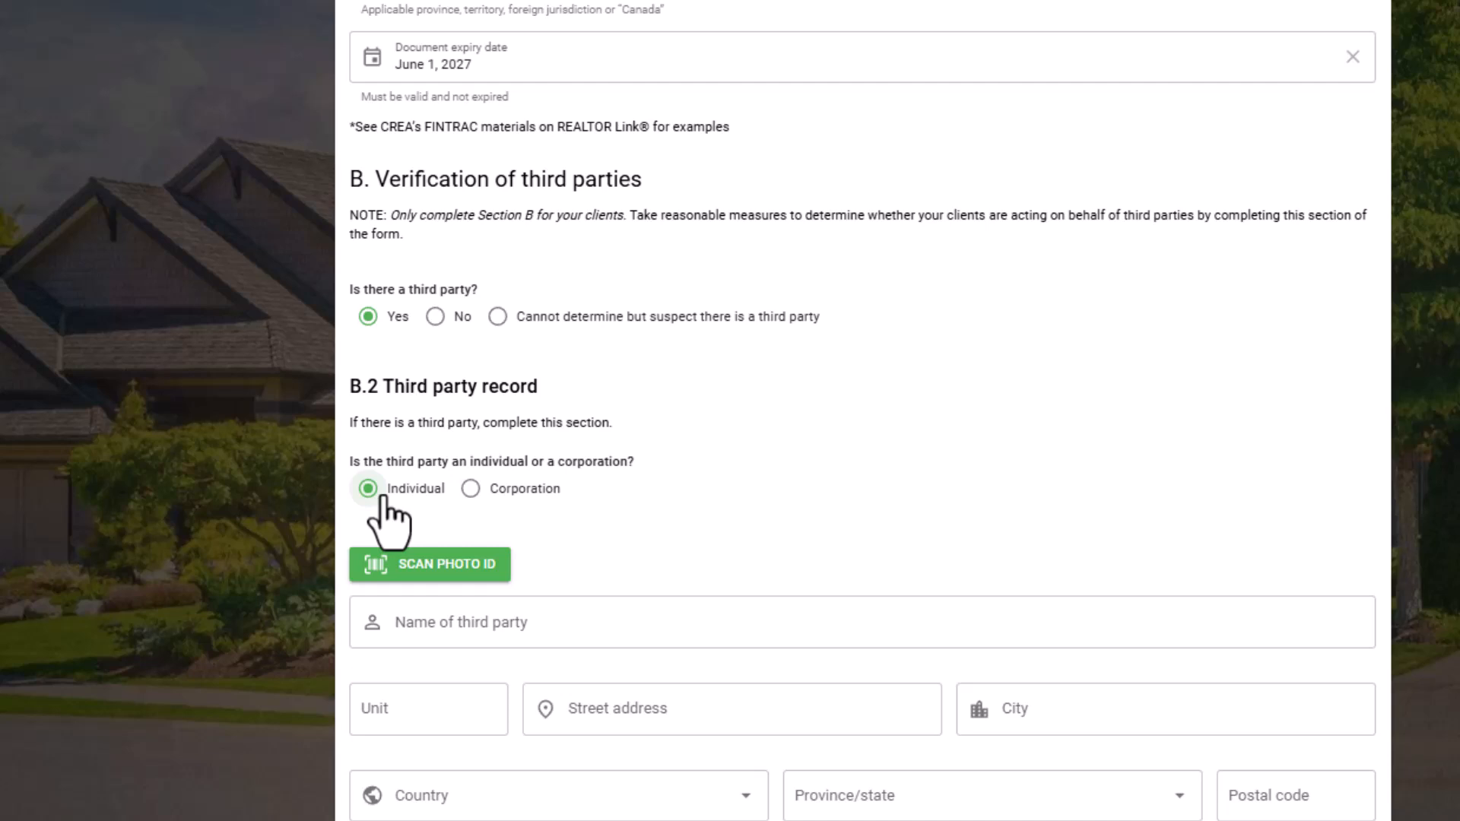
pyautogui.scroll(-5, 387, 525)
pyautogui.scroll(2, 354, 137)
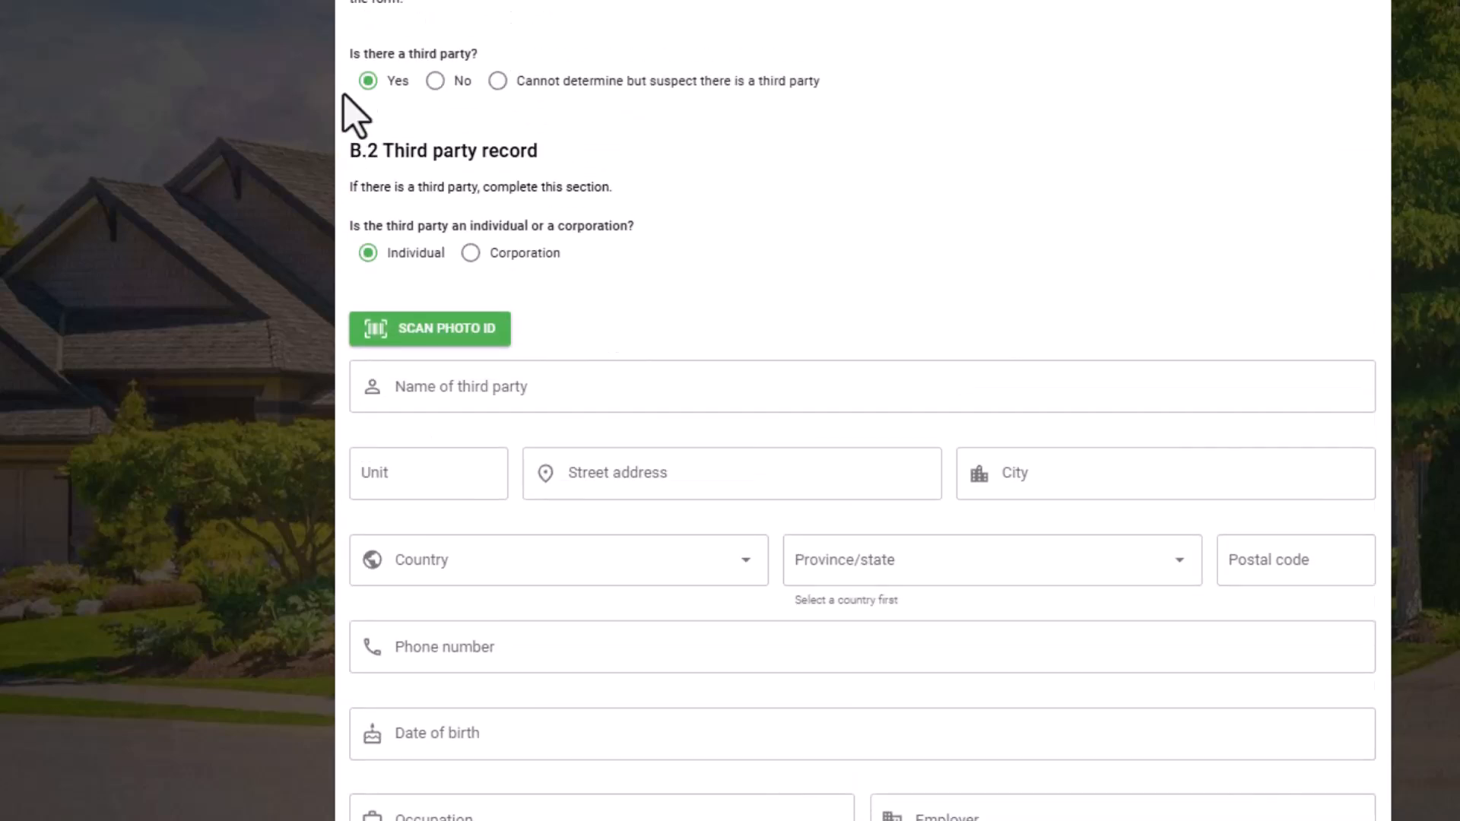
# Answer No to whether there is a third party.
pyautogui.click(434, 82)
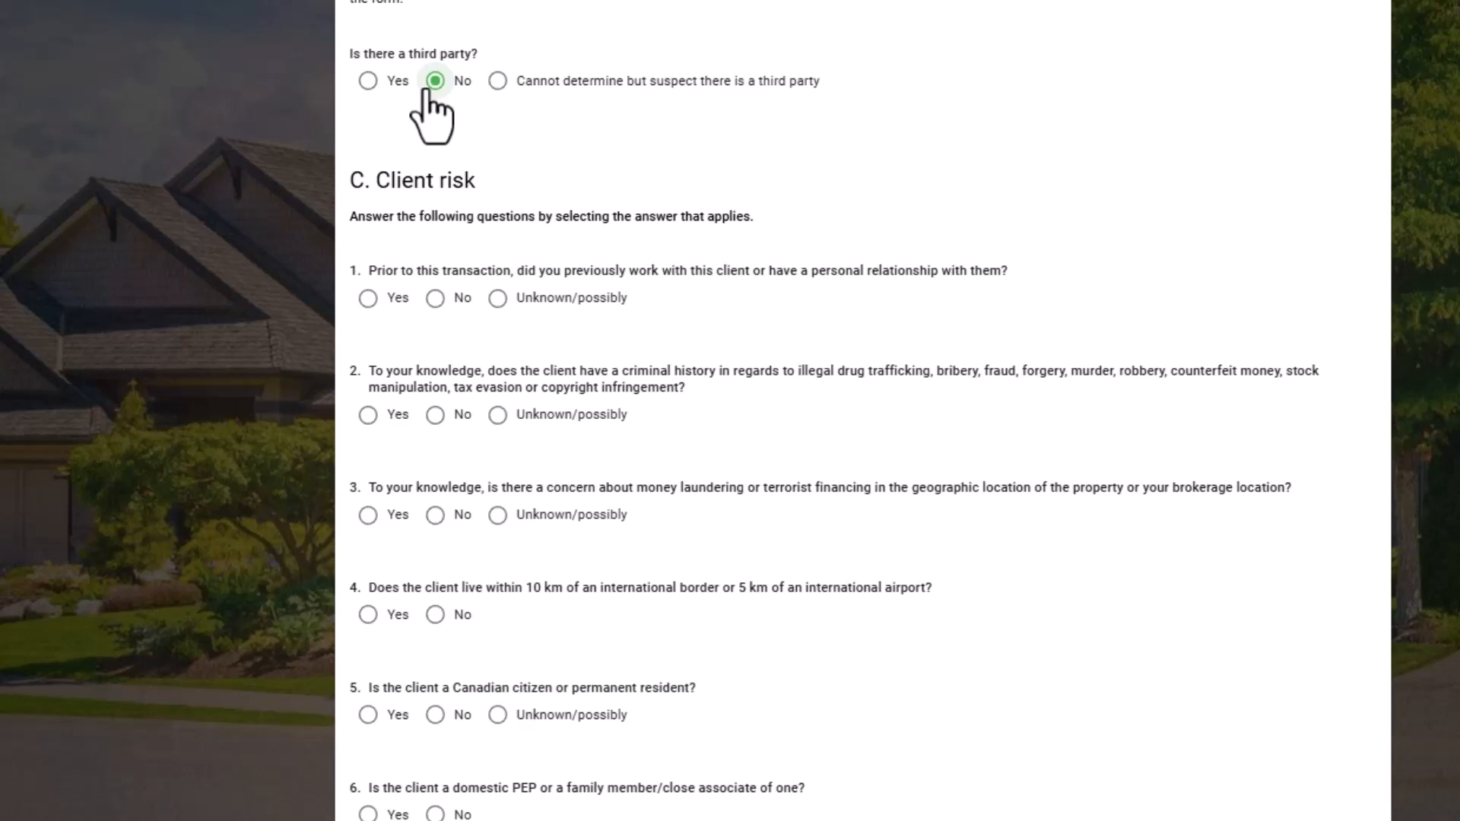
pyautogui.scroll(-2, 318, 158)
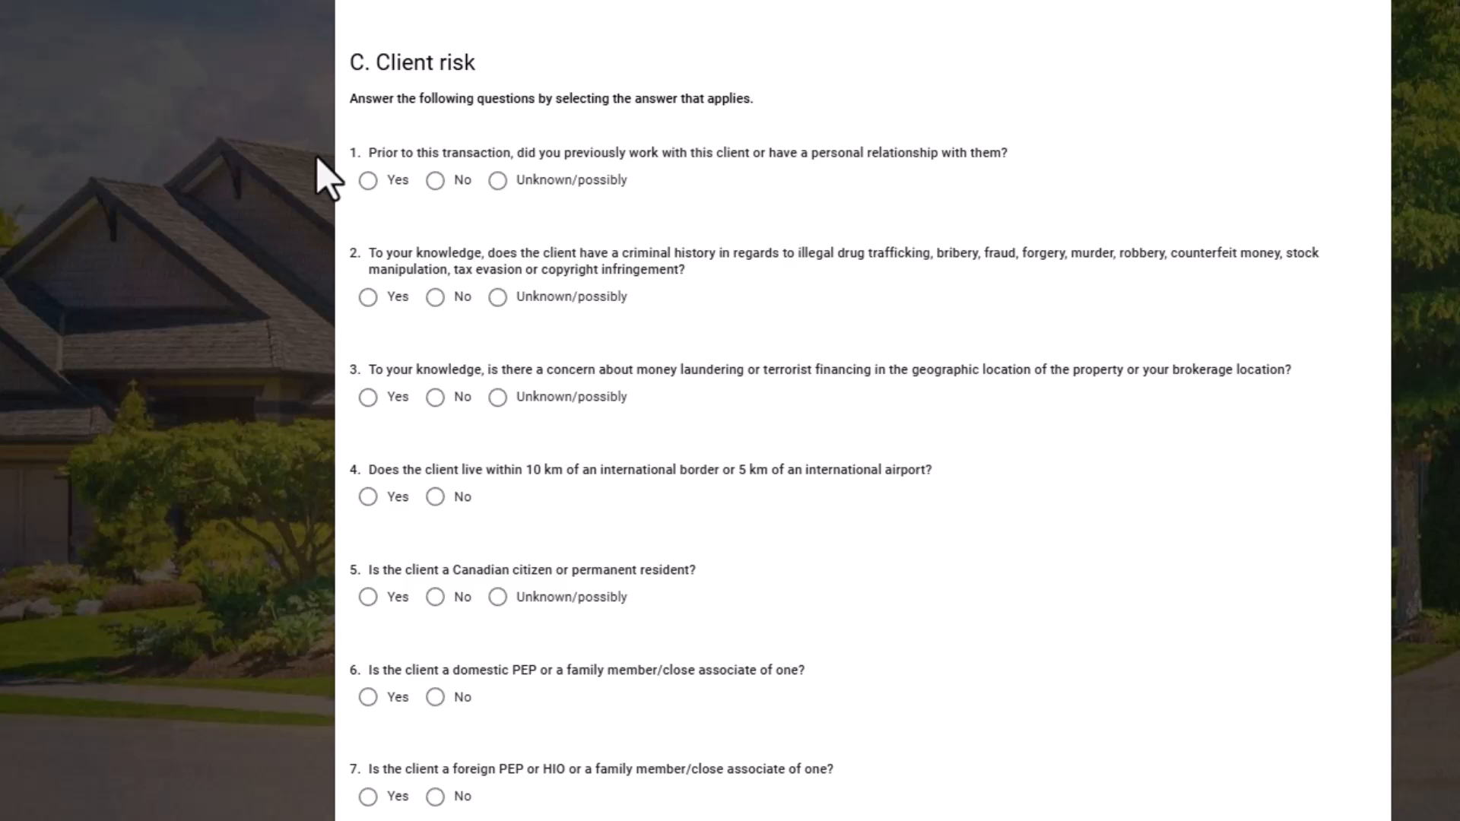
# Answer No to the first three client risk questions.
pyautogui.scroll(-2, 351, 88)
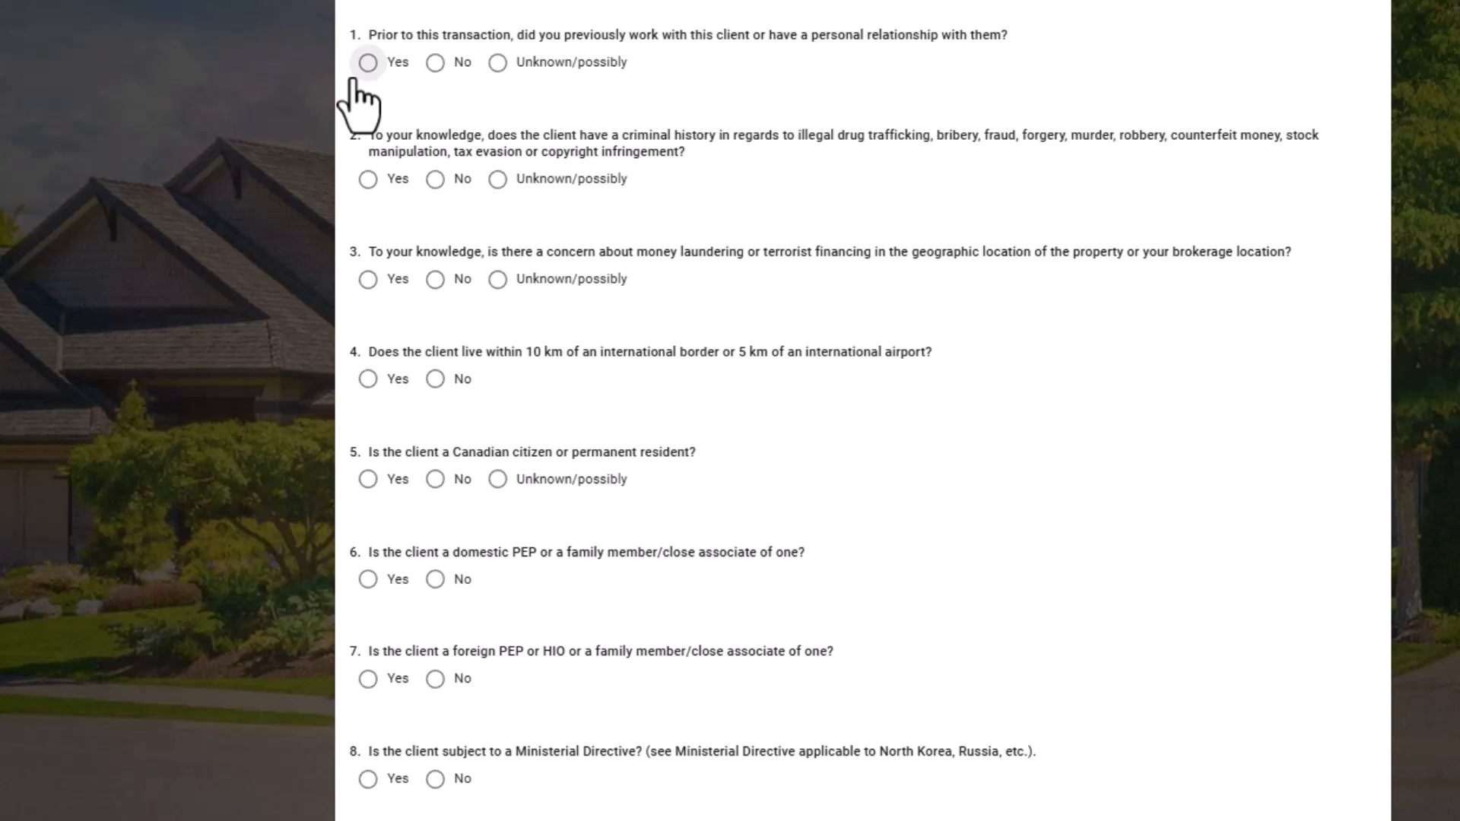
pyautogui.click(433, 70)
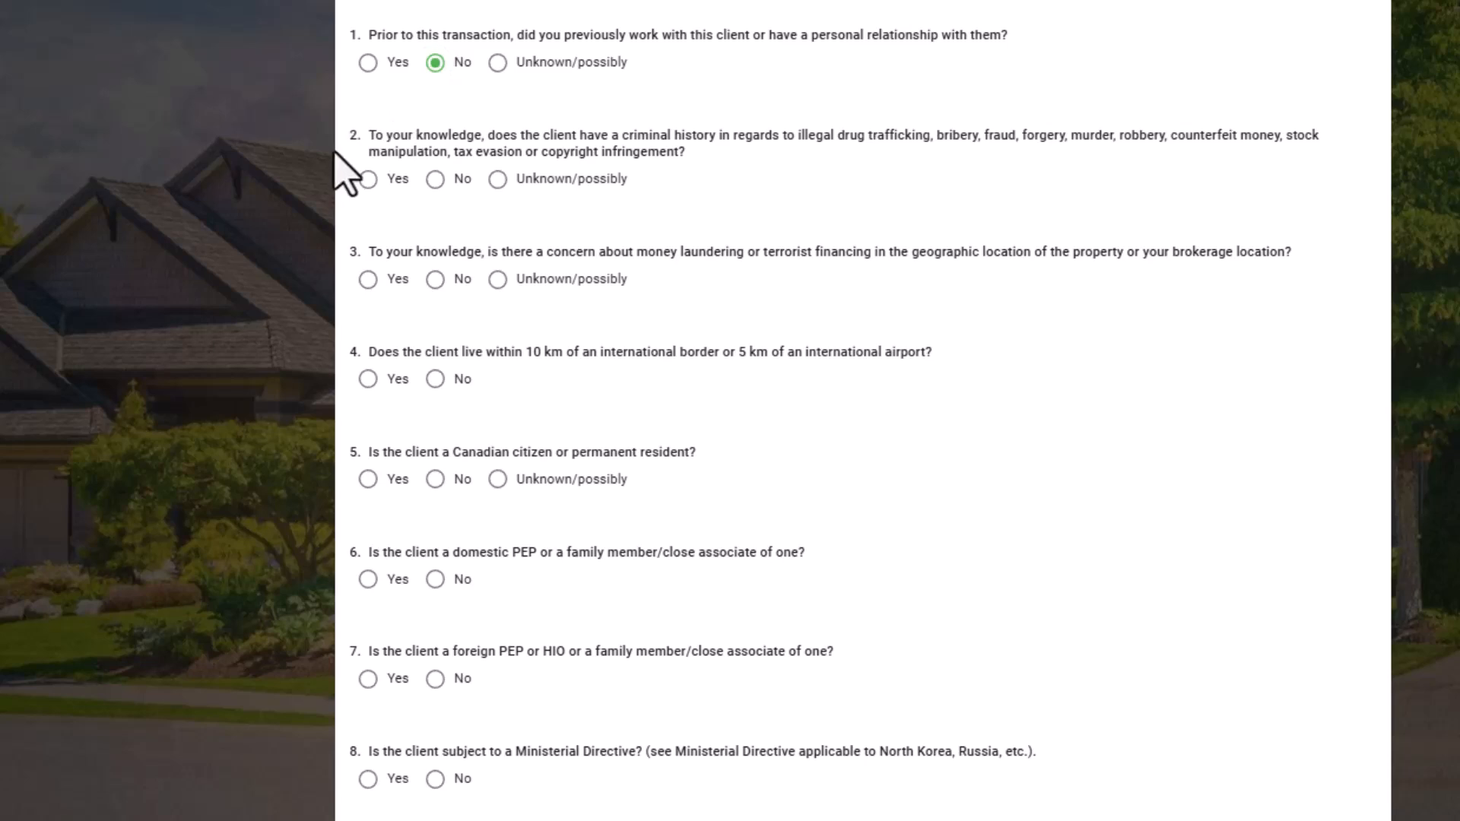
pyautogui.click(437, 181)
pyautogui.click(435, 282)
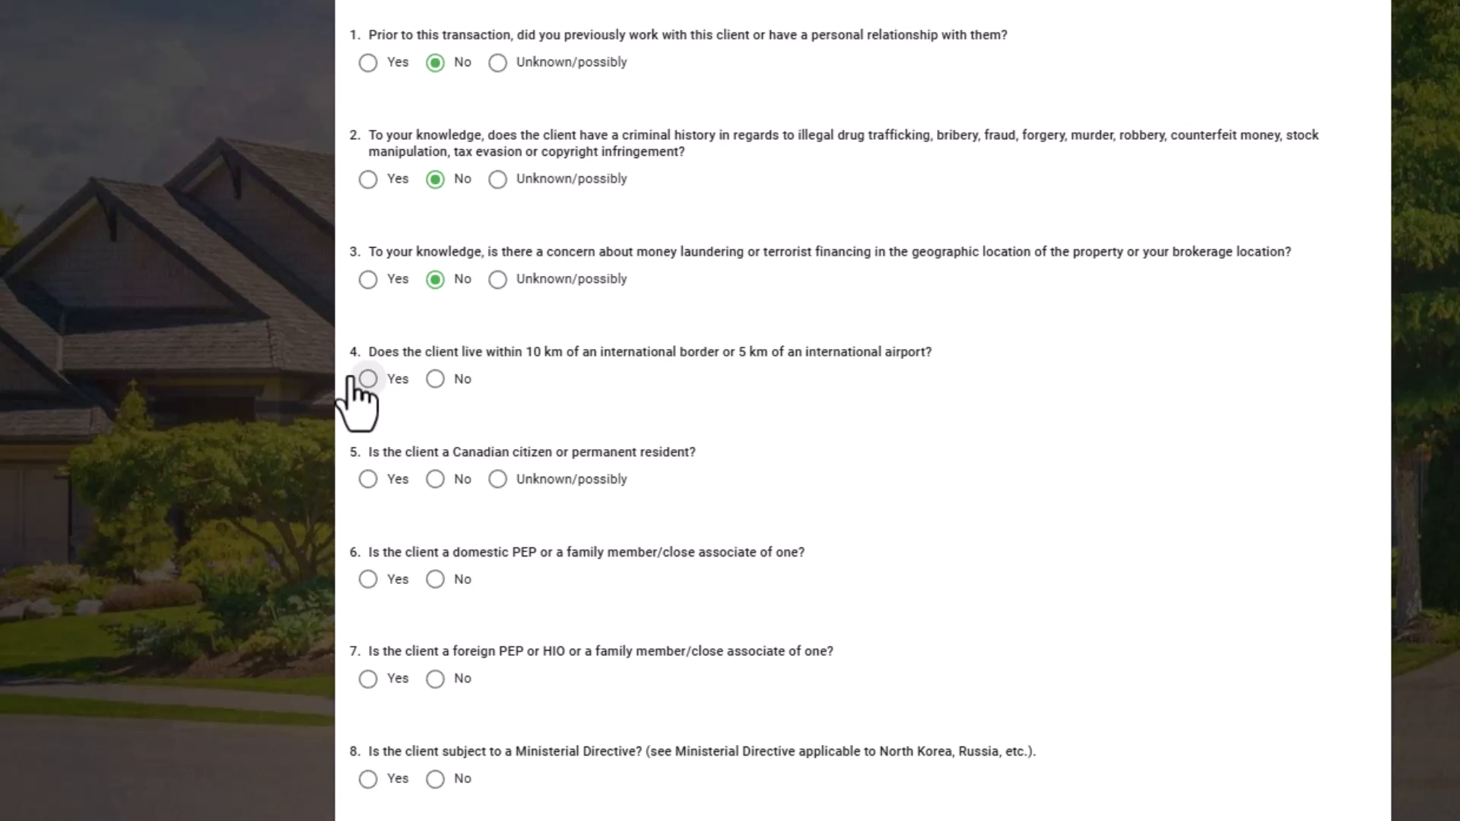
# Answer No to living near a border or airport, and Yes to the client being a Canadian citizen or permanent resident.
pyautogui.click(435, 379)
pyautogui.scroll(-2, 328, 388)
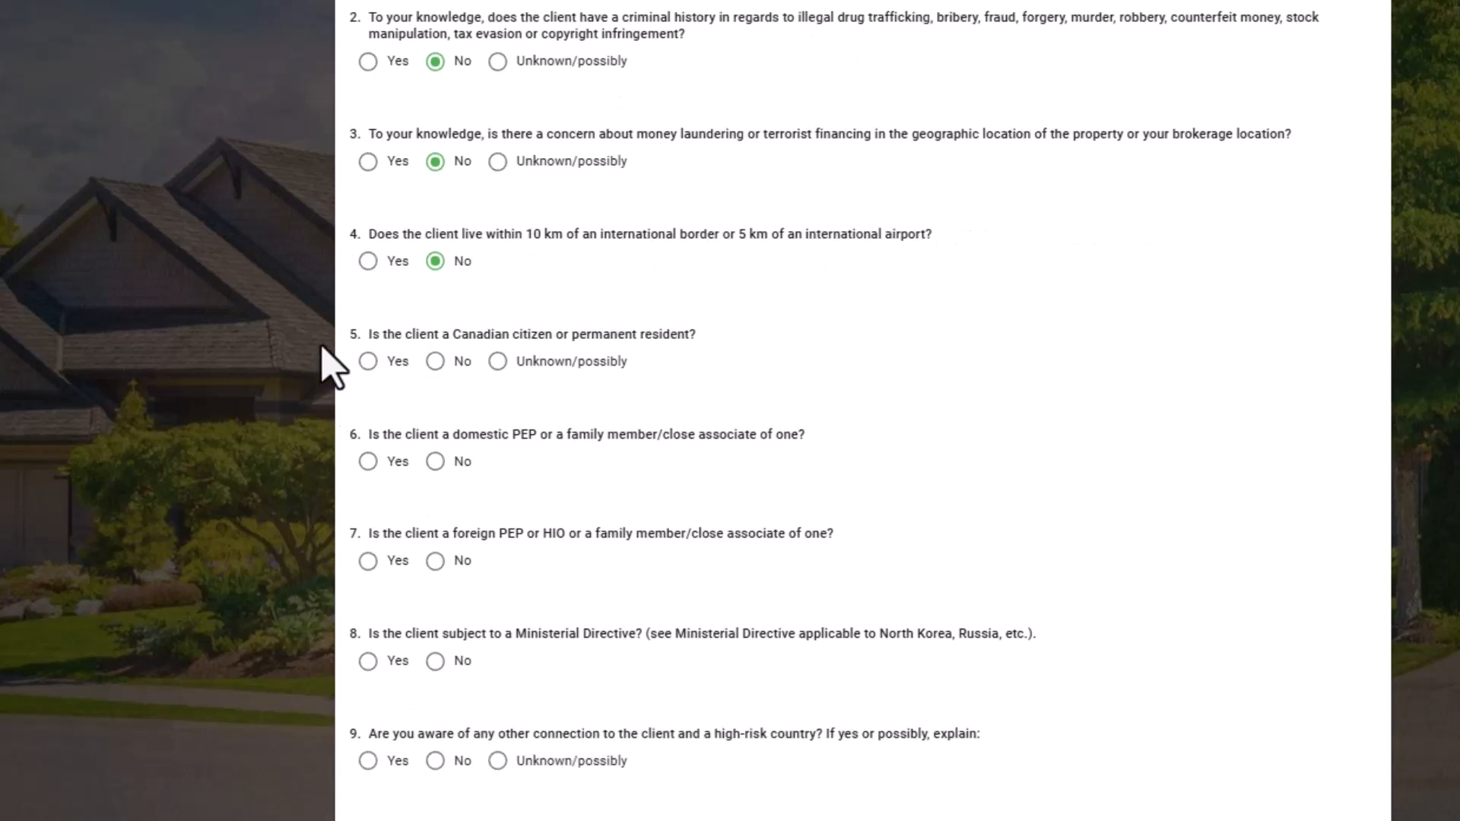
pyautogui.click(368, 362)
pyautogui.scroll(-2, 308, 358)
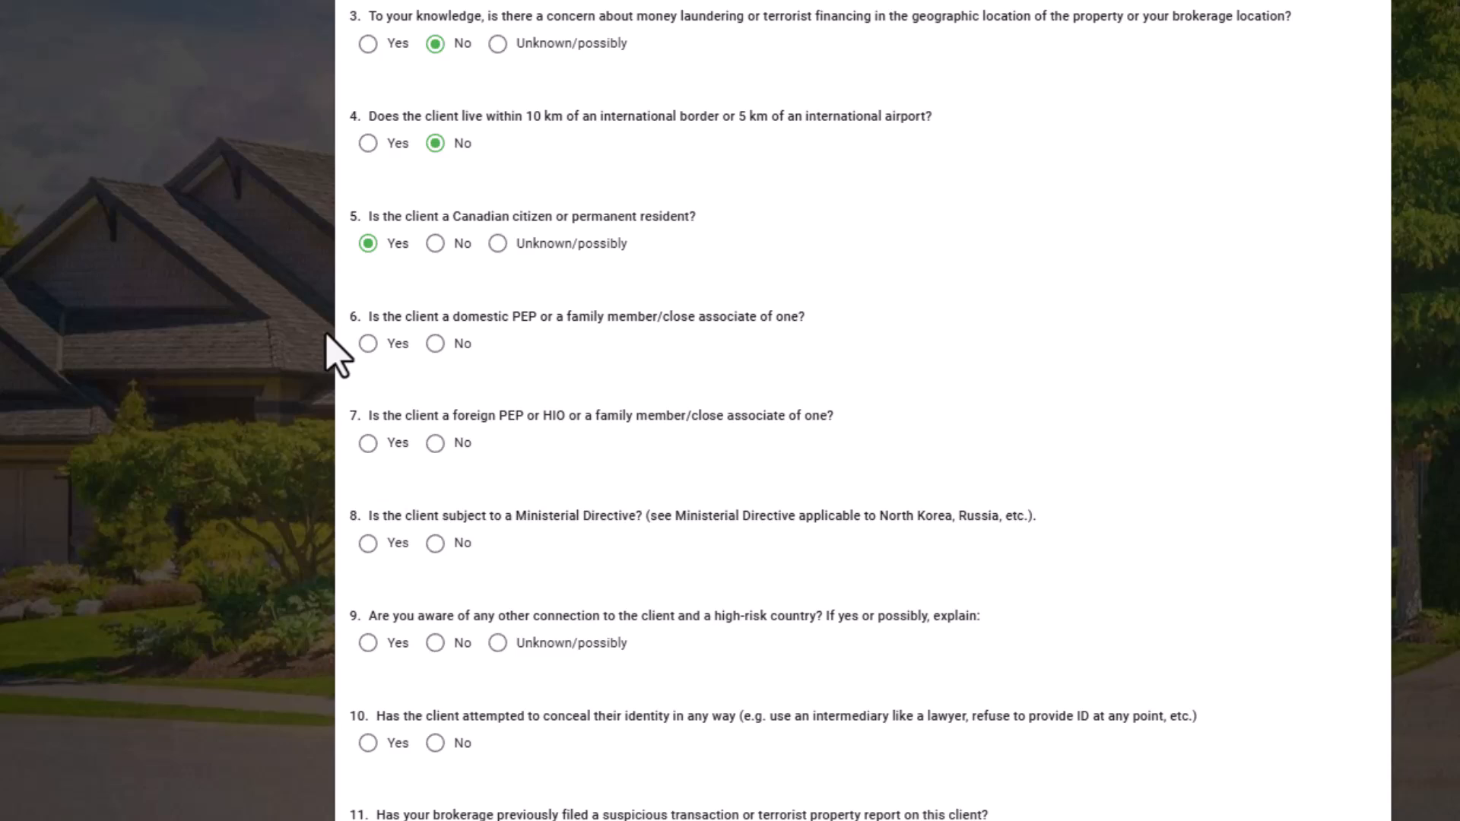
# Answer No to the domestic PEP, foreign PEP/HIO and Ministerial Directive risk questions.
pyautogui.click(435, 343)
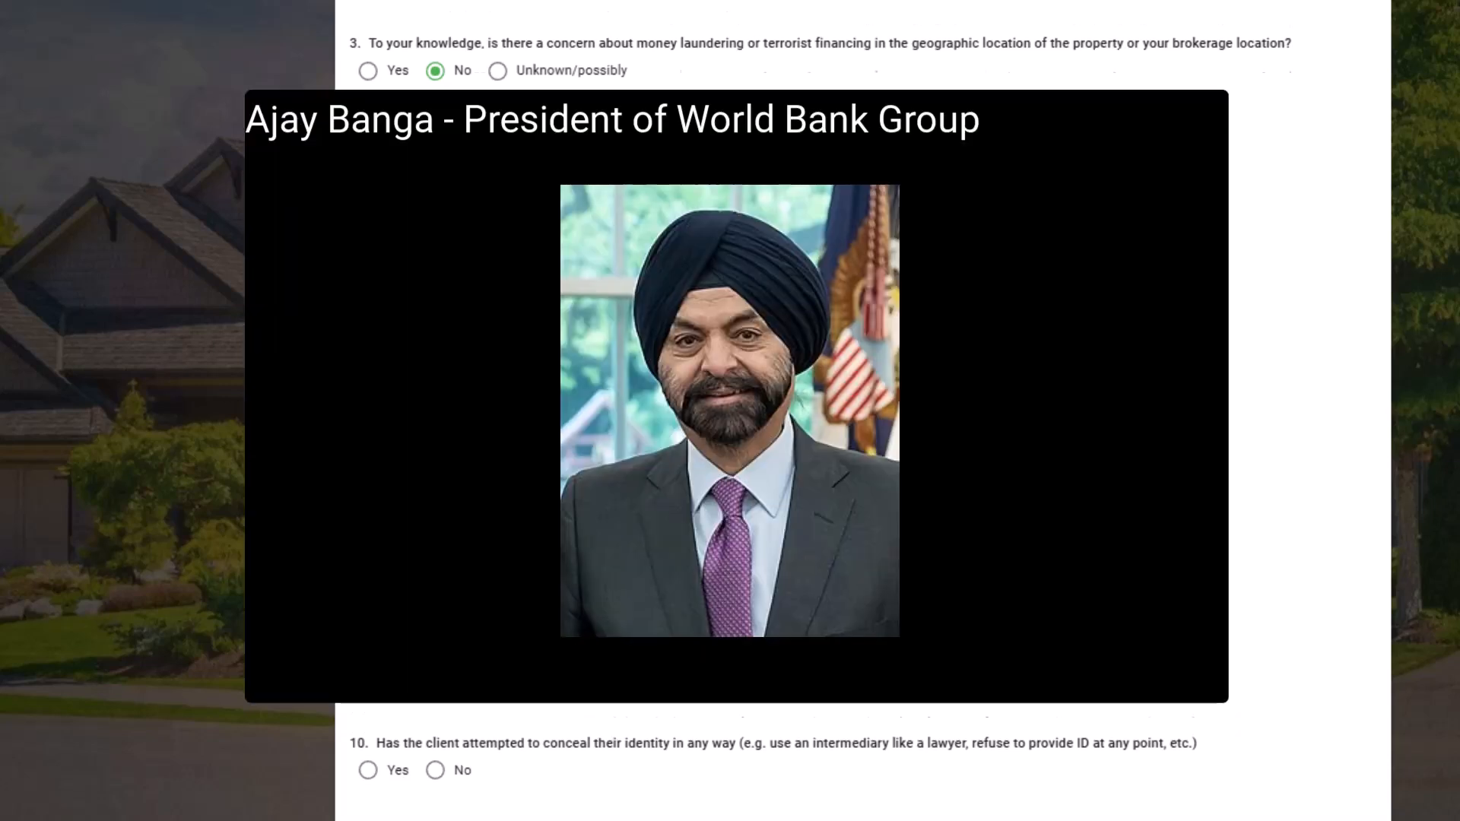
pyautogui.scroll(2, 441, 572)
pyautogui.click(436, 563)
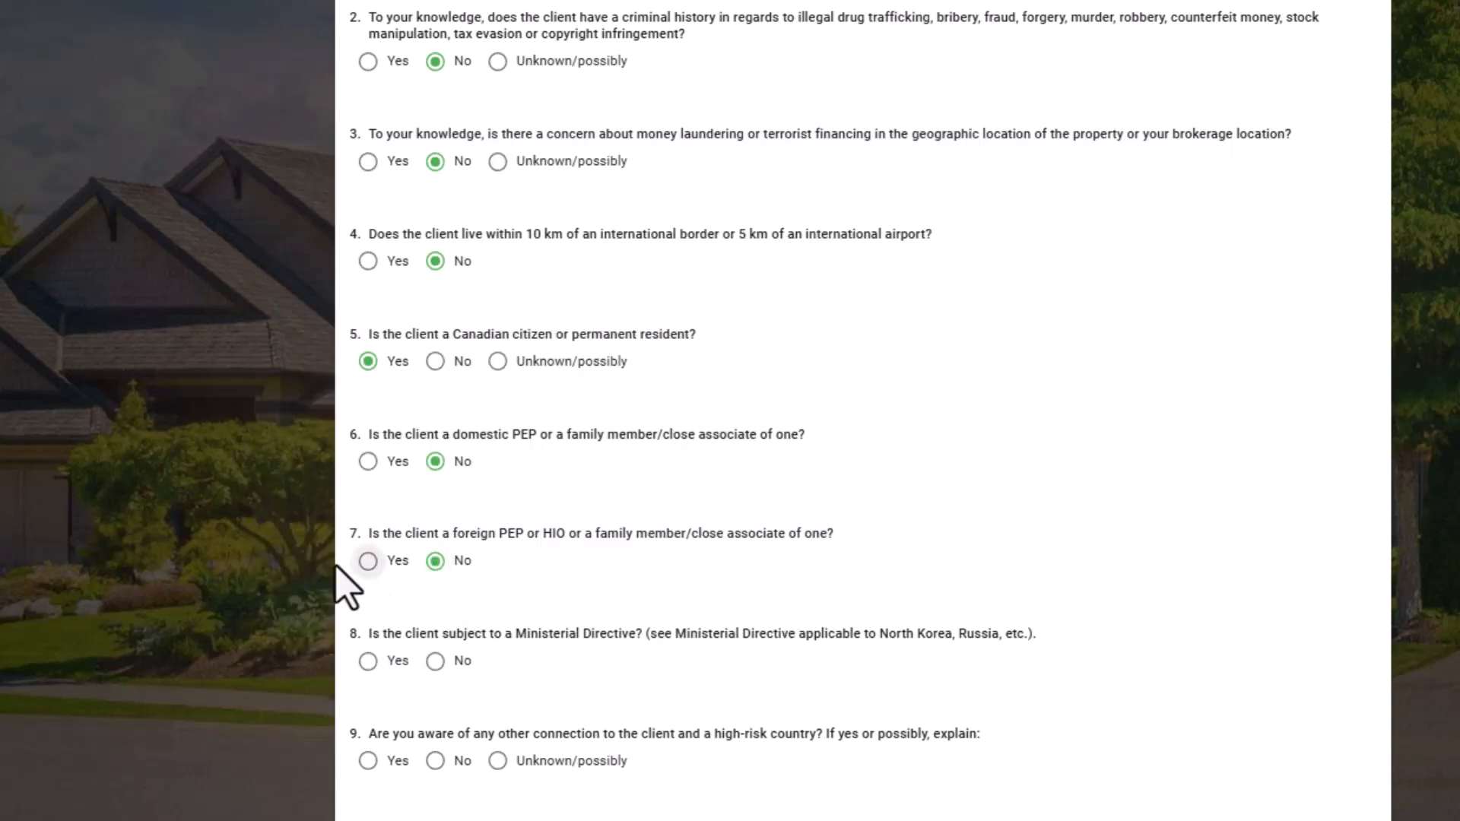
pyautogui.scroll(-6, 300, 495)
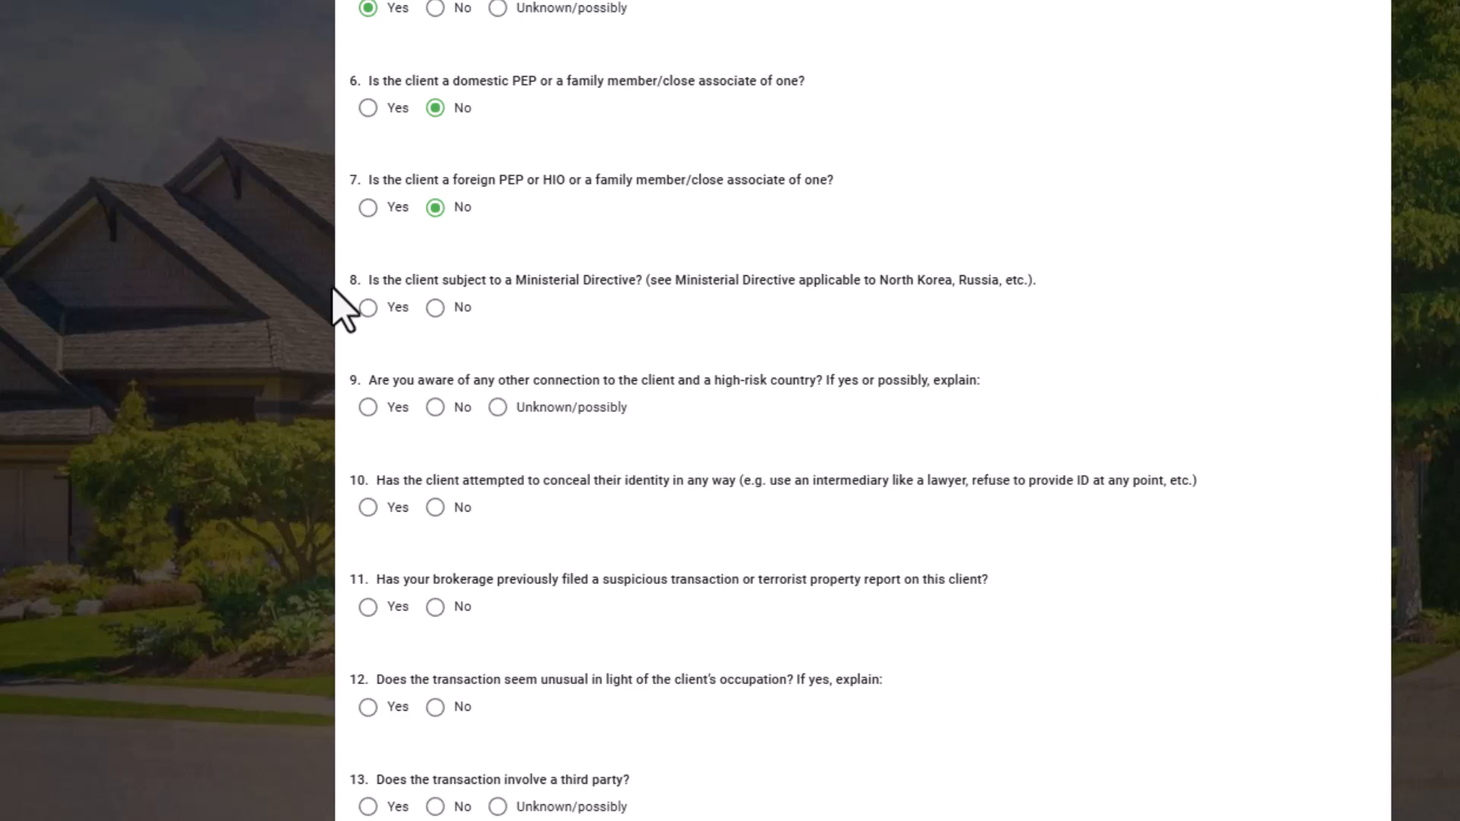
pyautogui.click(436, 307)
pyautogui.scroll(-2, 346, 327)
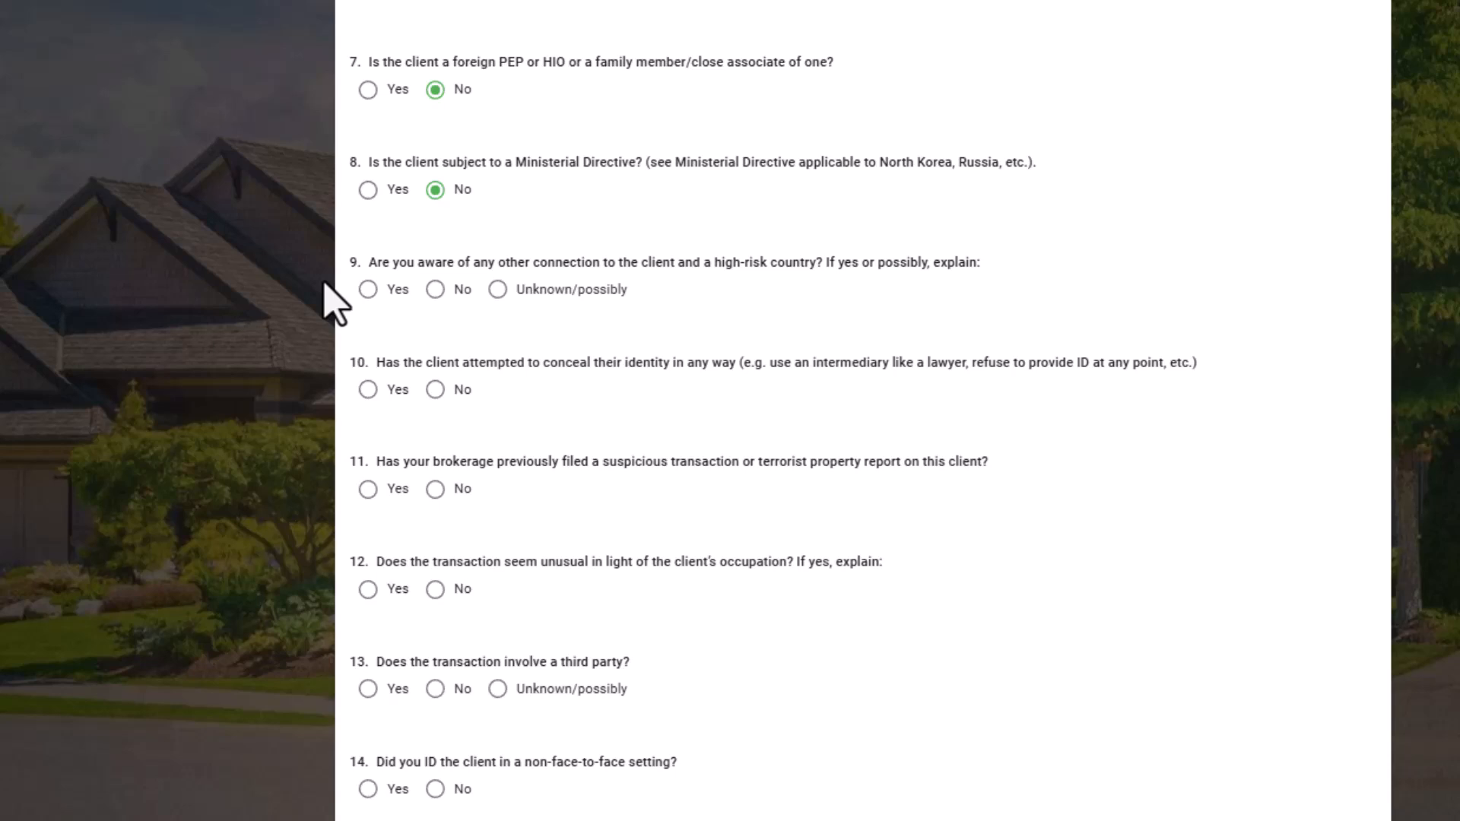
# Answer No to risk questions 9 through 13, covering high-risk countries, concealed identity, prior reports, unusual occupation and third parties.
pyautogui.click(435, 290)
pyautogui.scroll(-3, 312, 139)
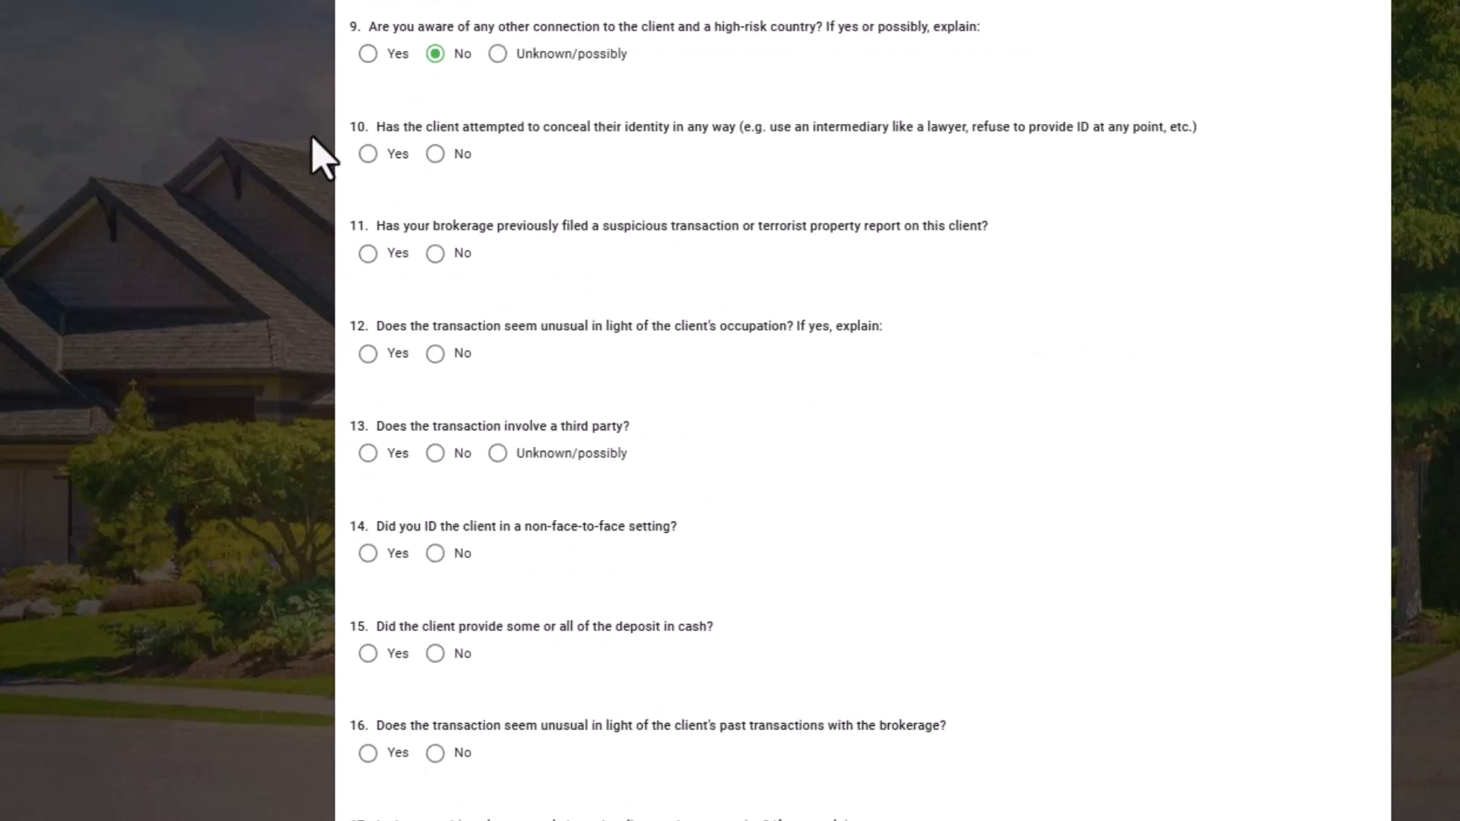
pyautogui.click(439, 160)
pyautogui.click(433, 255)
pyautogui.click(436, 354)
pyautogui.scroll(-2, 335, 320)
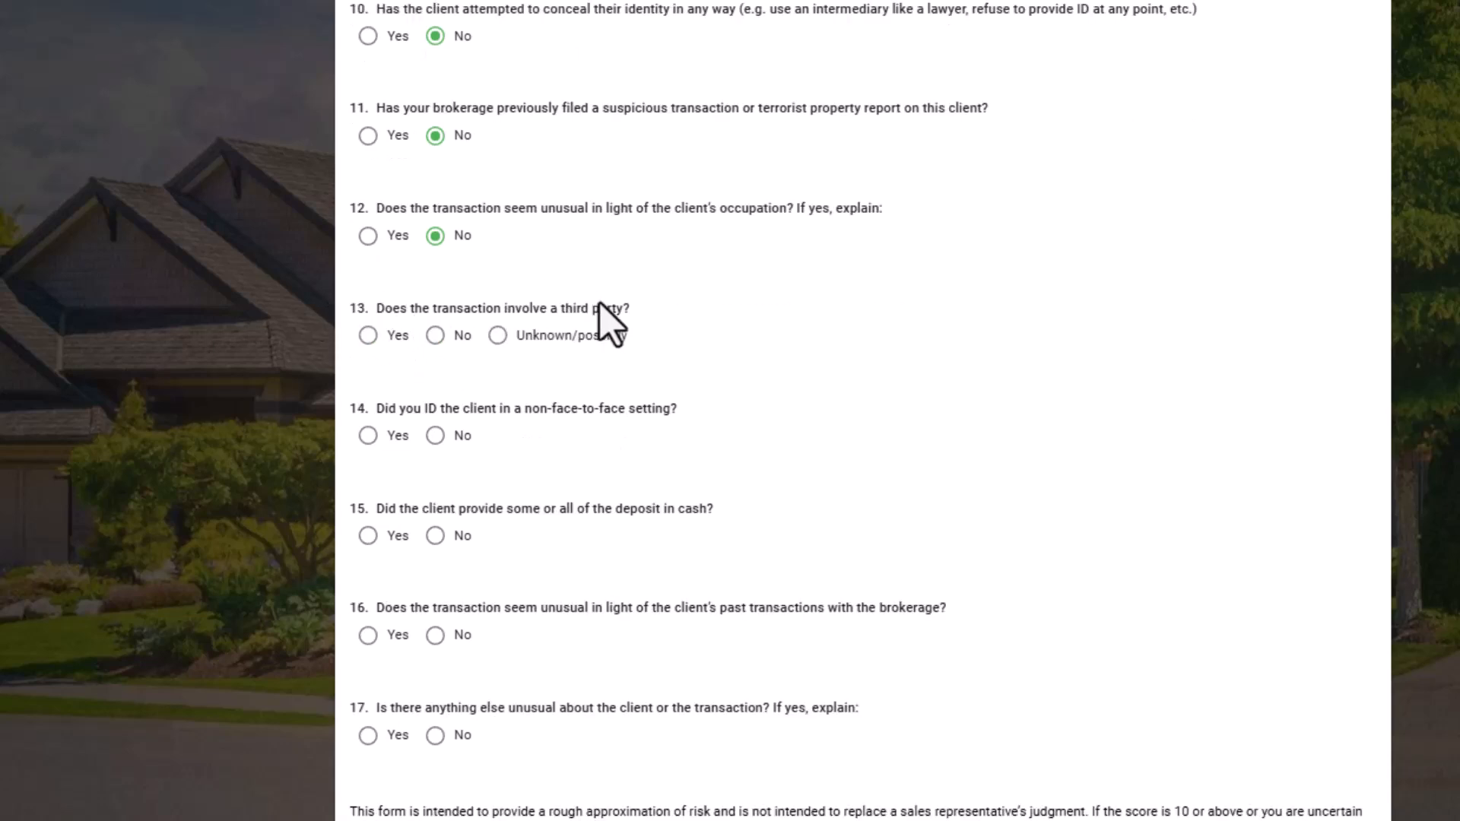
pyautogui.click(435, 335)
pyautogui.scroll(-2, 365, 373)
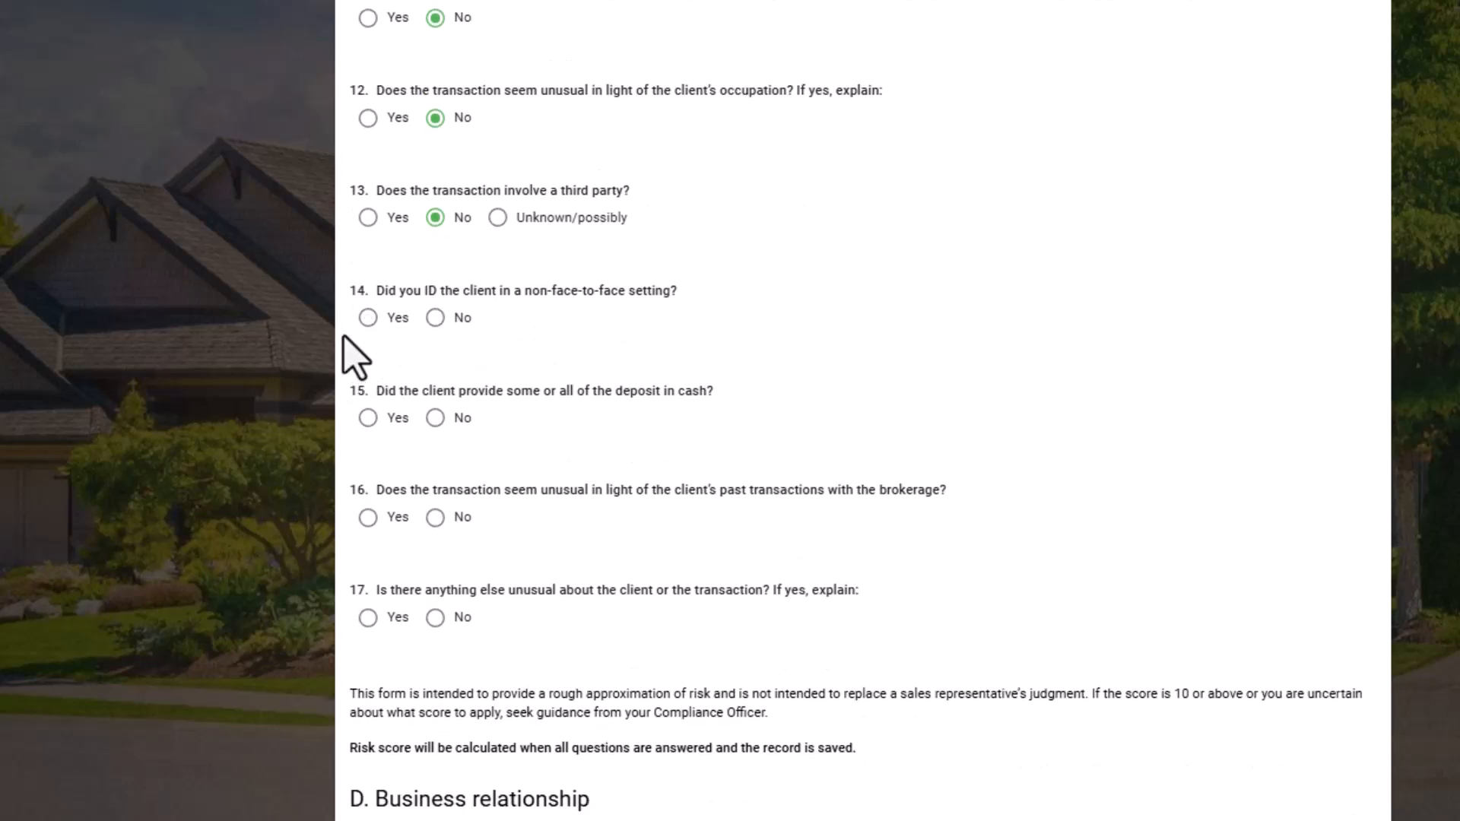
# Answer No to risk questions 14 through 17 about non-face-to-face ID, cash deposits and unusual transactions.
pyautogui.click(435, 318)
pyautogui.click(436, 420)
pyautogui.click(437, 519)
pyautogui.click(436, 618)
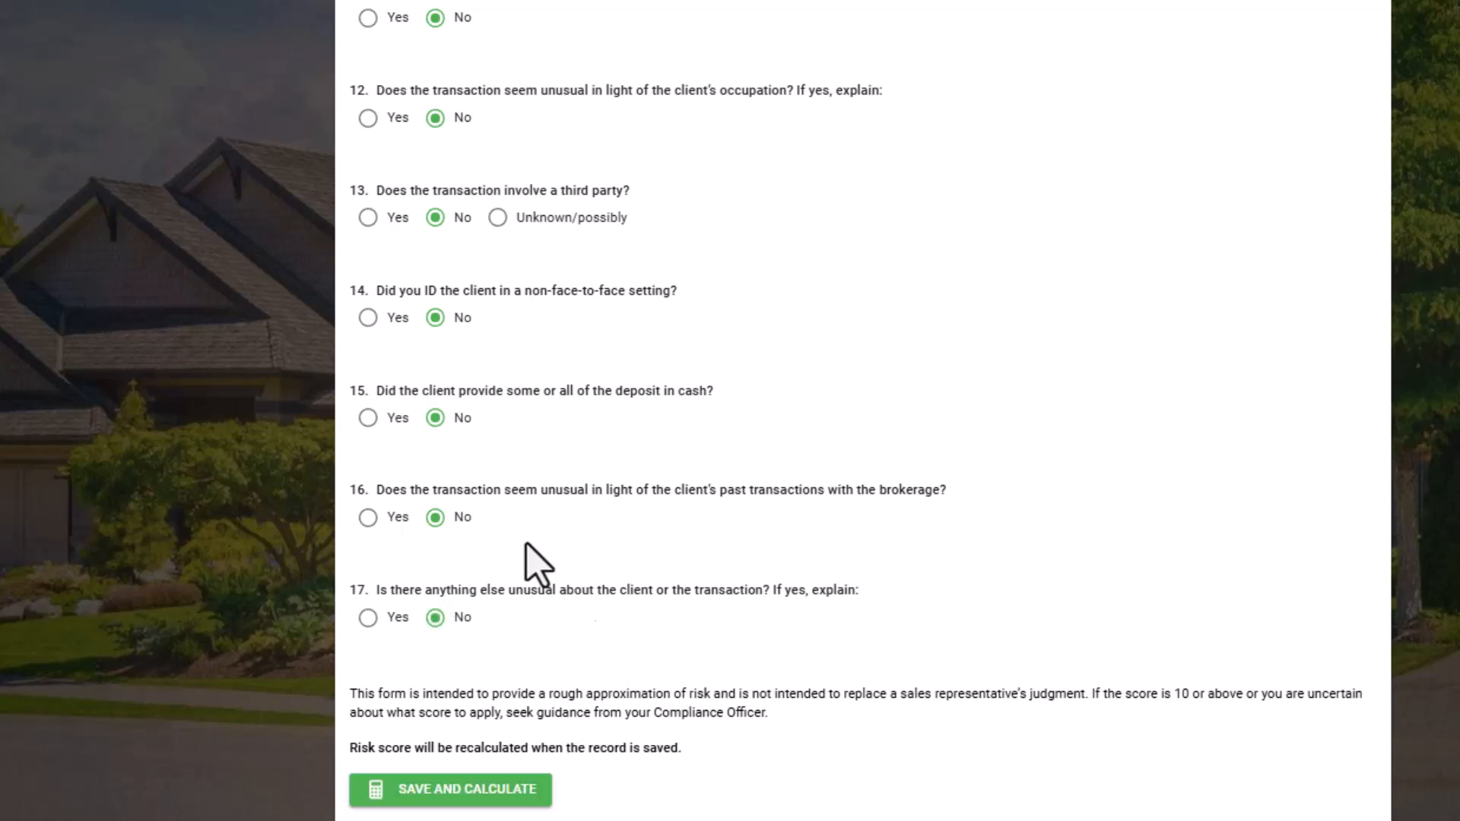
# Save the risk answers and calculate the client risk score.
pyautogui.click(368, 617)
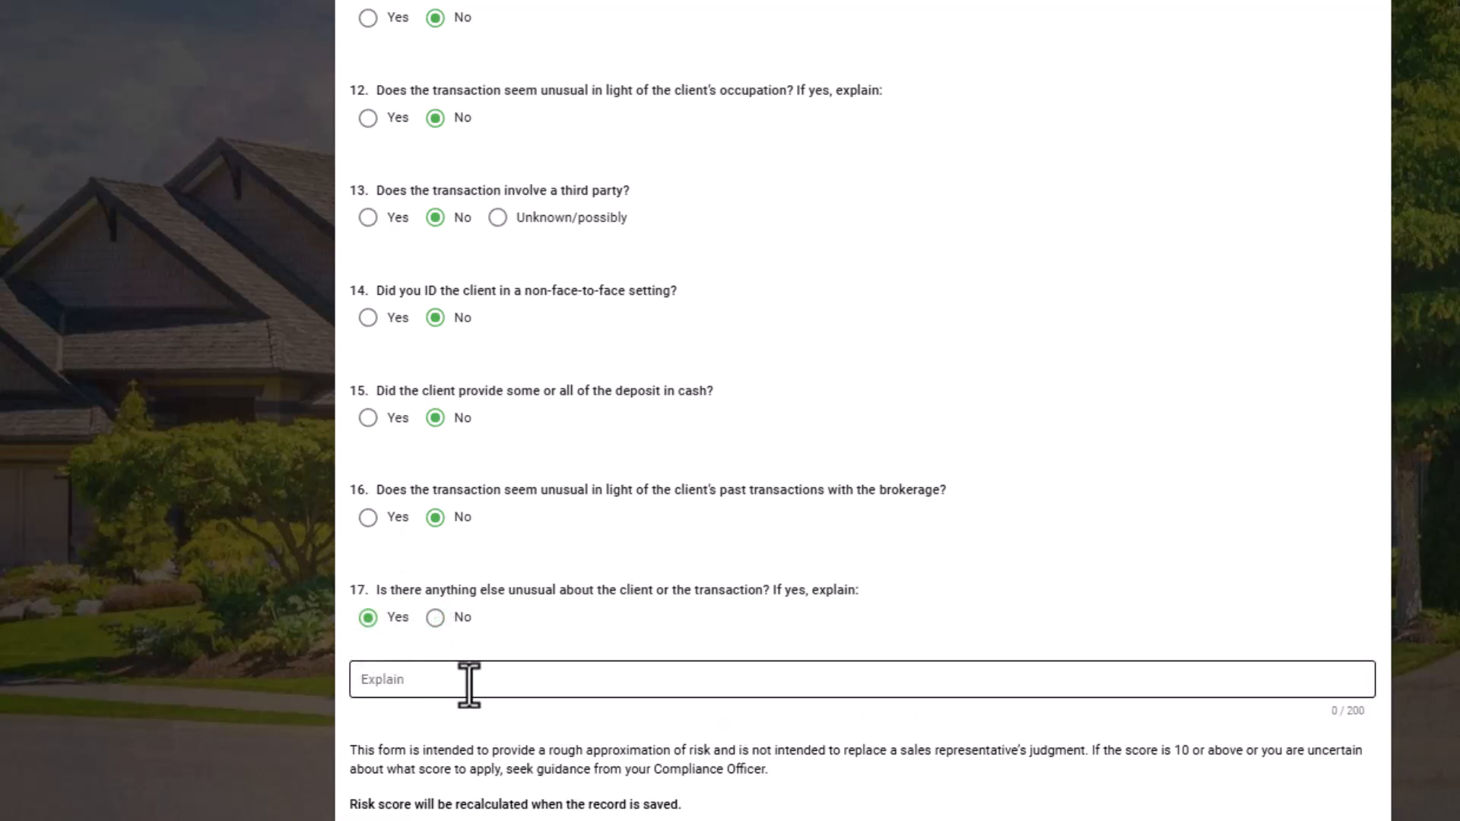
pyautogui.click(437, 618)
pyautogui.click(411, 681)
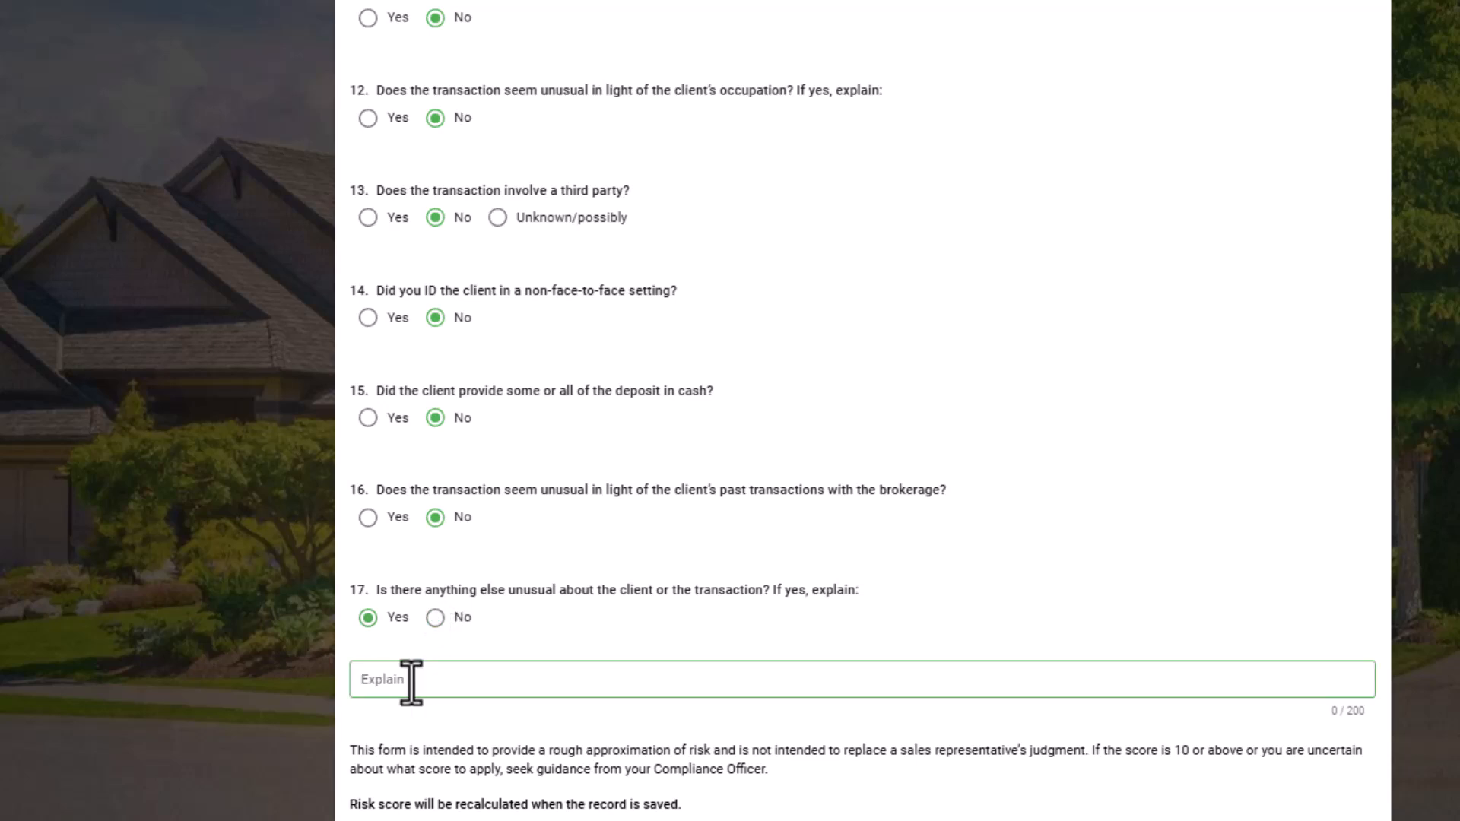
pyautogui.click(436, 617)
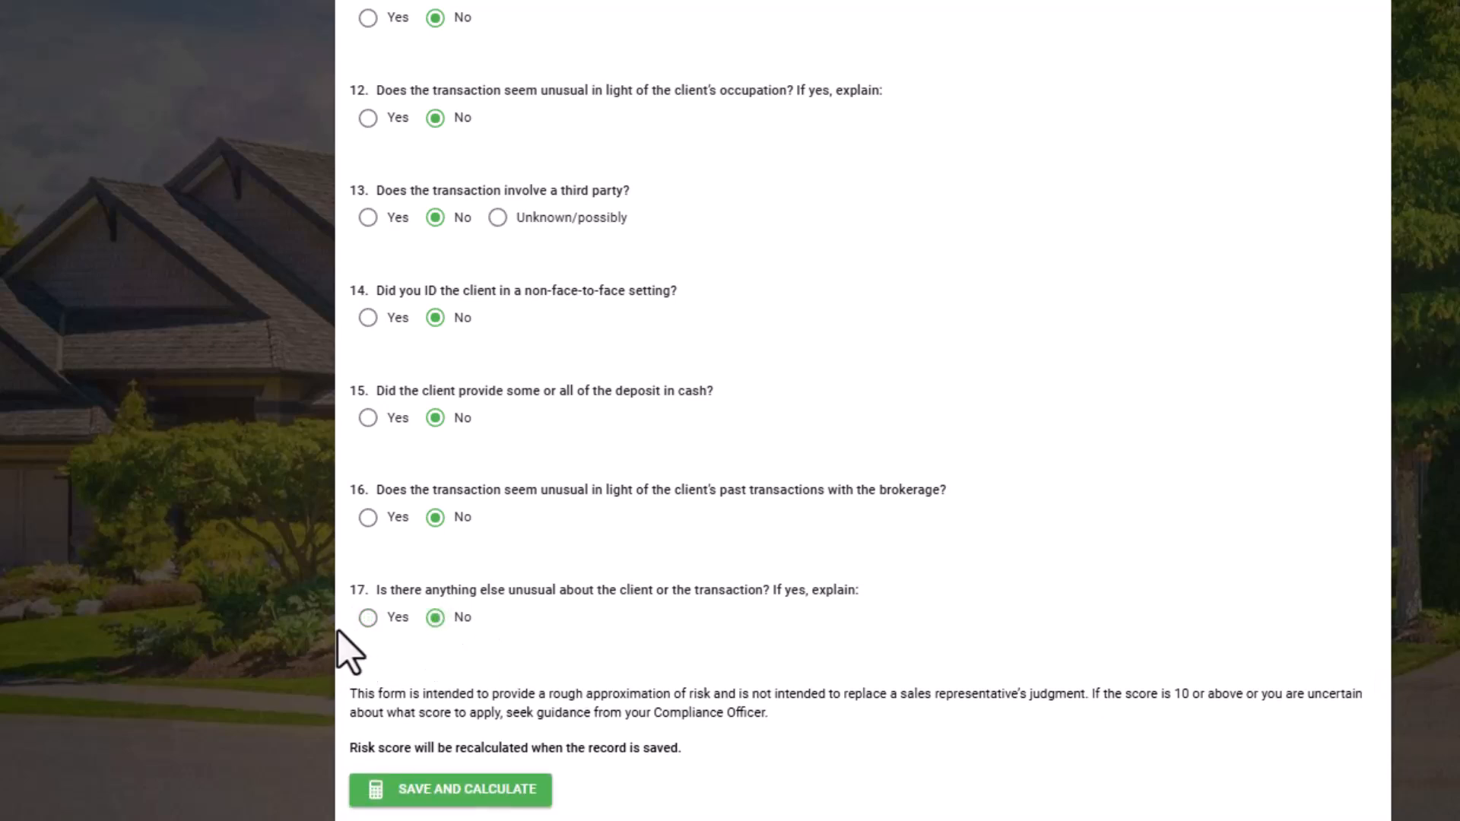
pyautogui.click(369, 802)
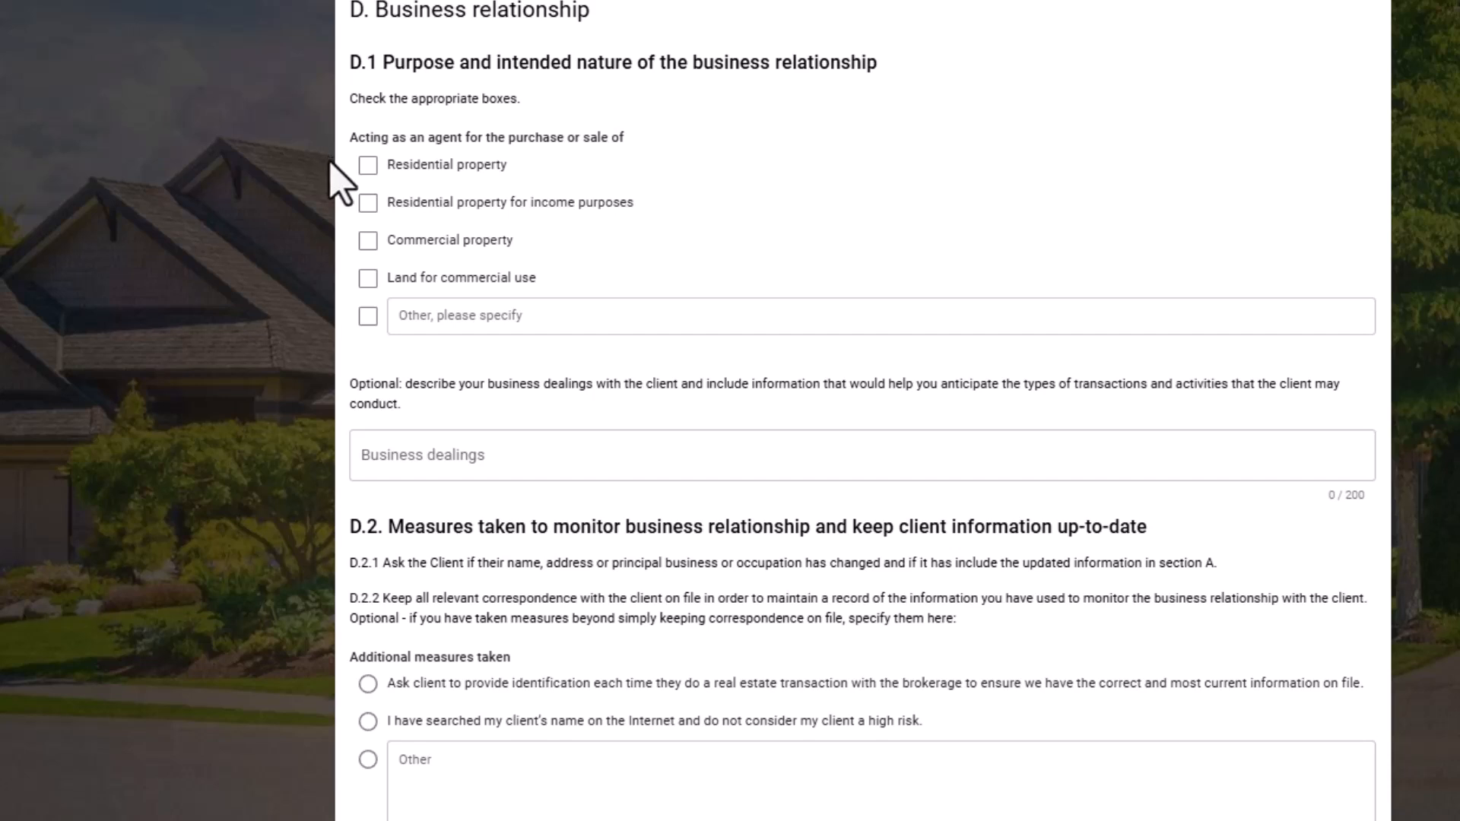
# Mark the business relationship purpose as acting as an agent for the purchase or sale of residential property.
pyautogui.click(375, 168)
pyautogui.click(367, 207)
pyautogui.click(370, 204)
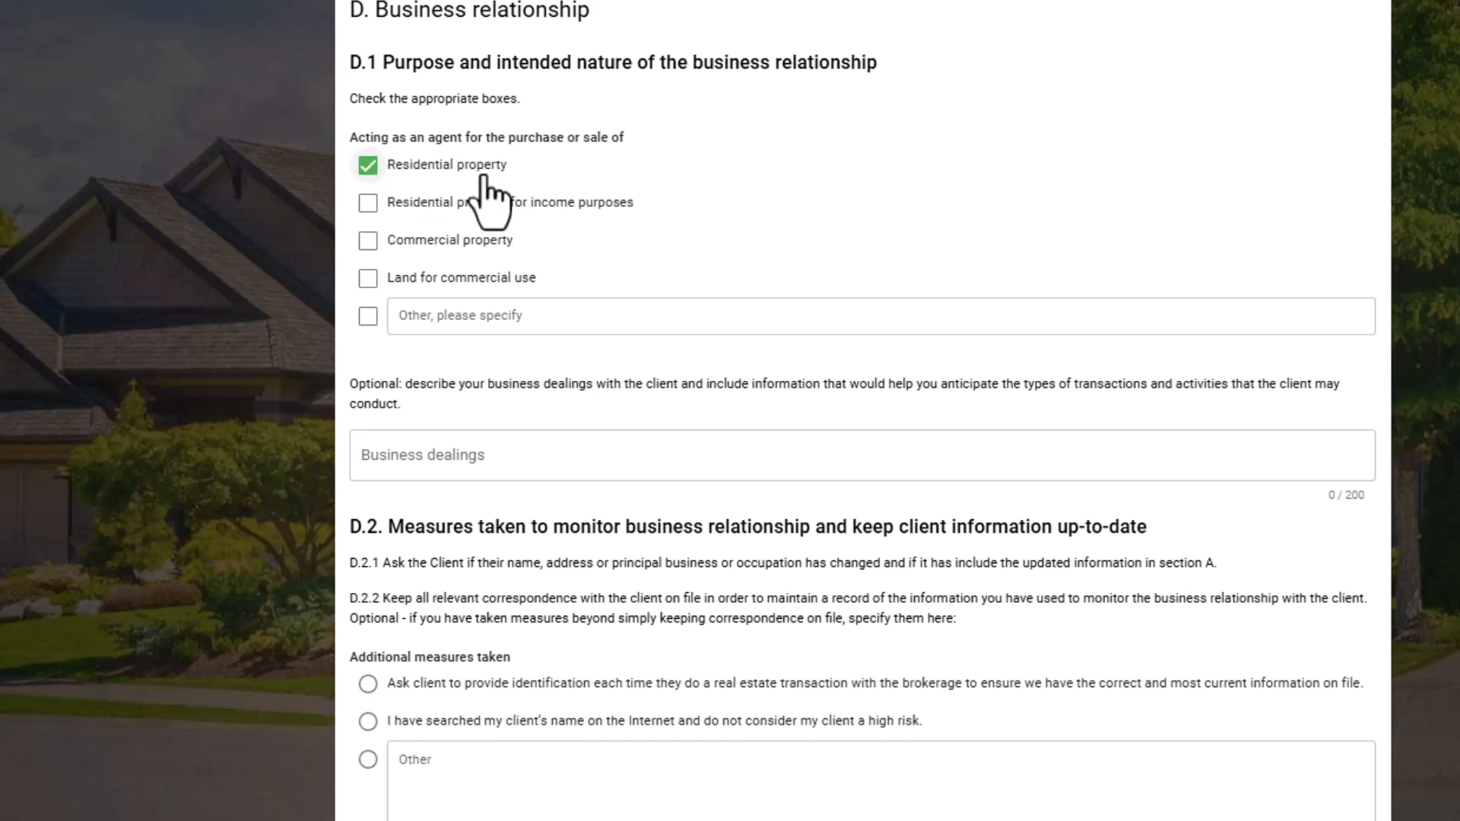
pyautogui.scroll(-2, 482, 176)
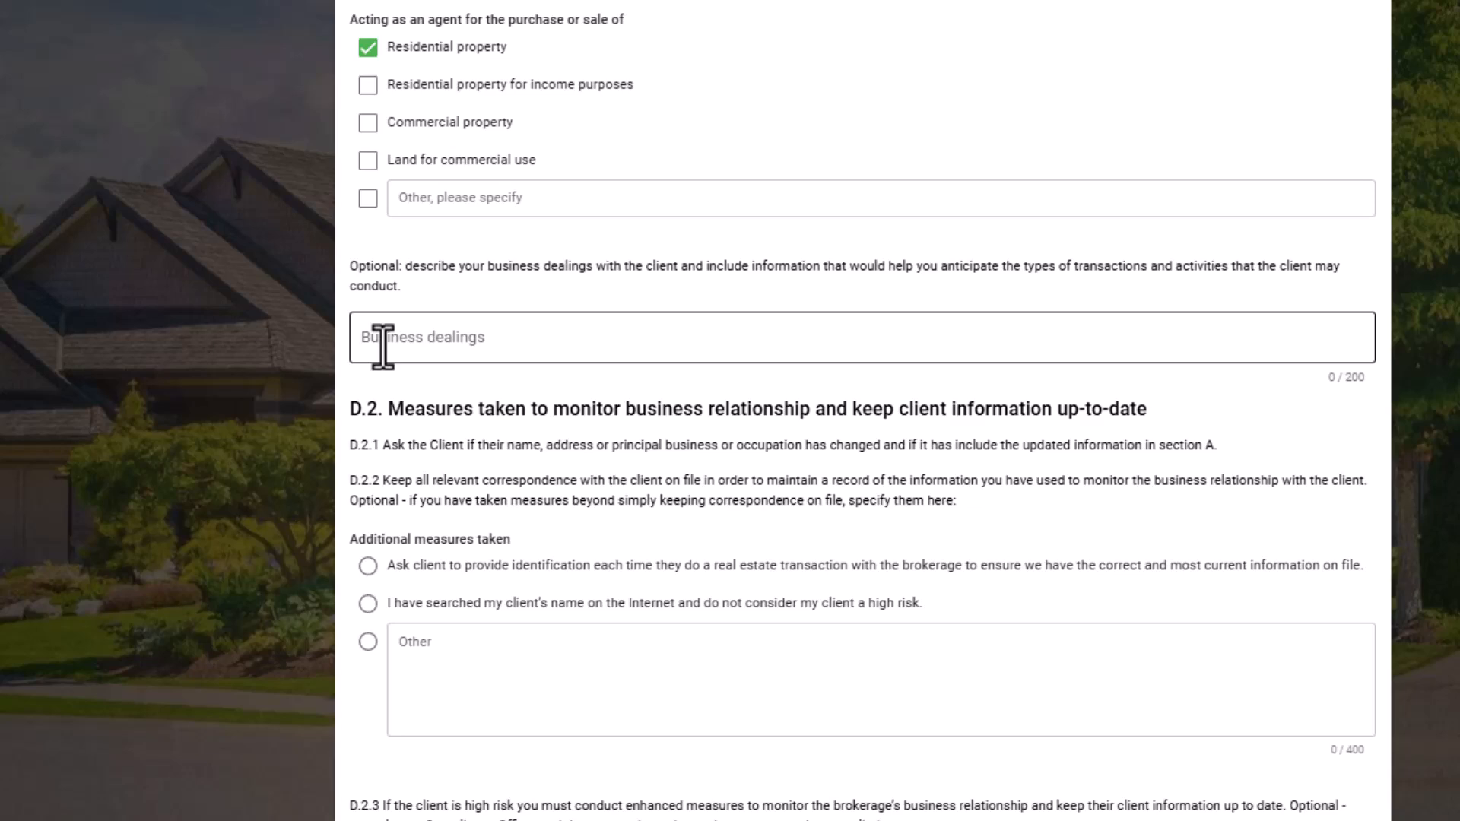
pyautogui.scroll(-5, 335, 240)
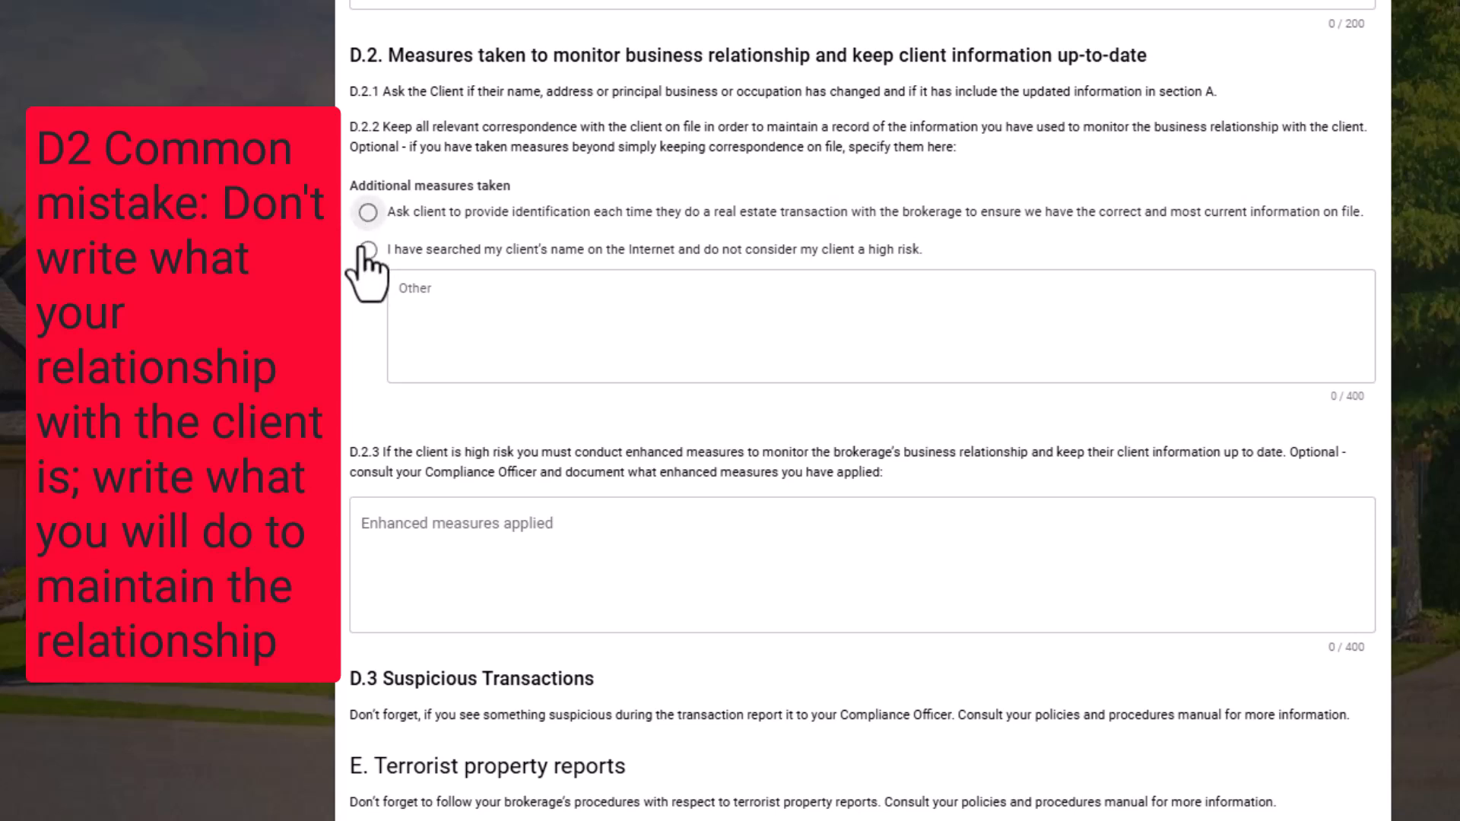
# Choose asking the client for identification on each real estate transaction as the additional monitoring measure.
pyautogui.click(368, 289)
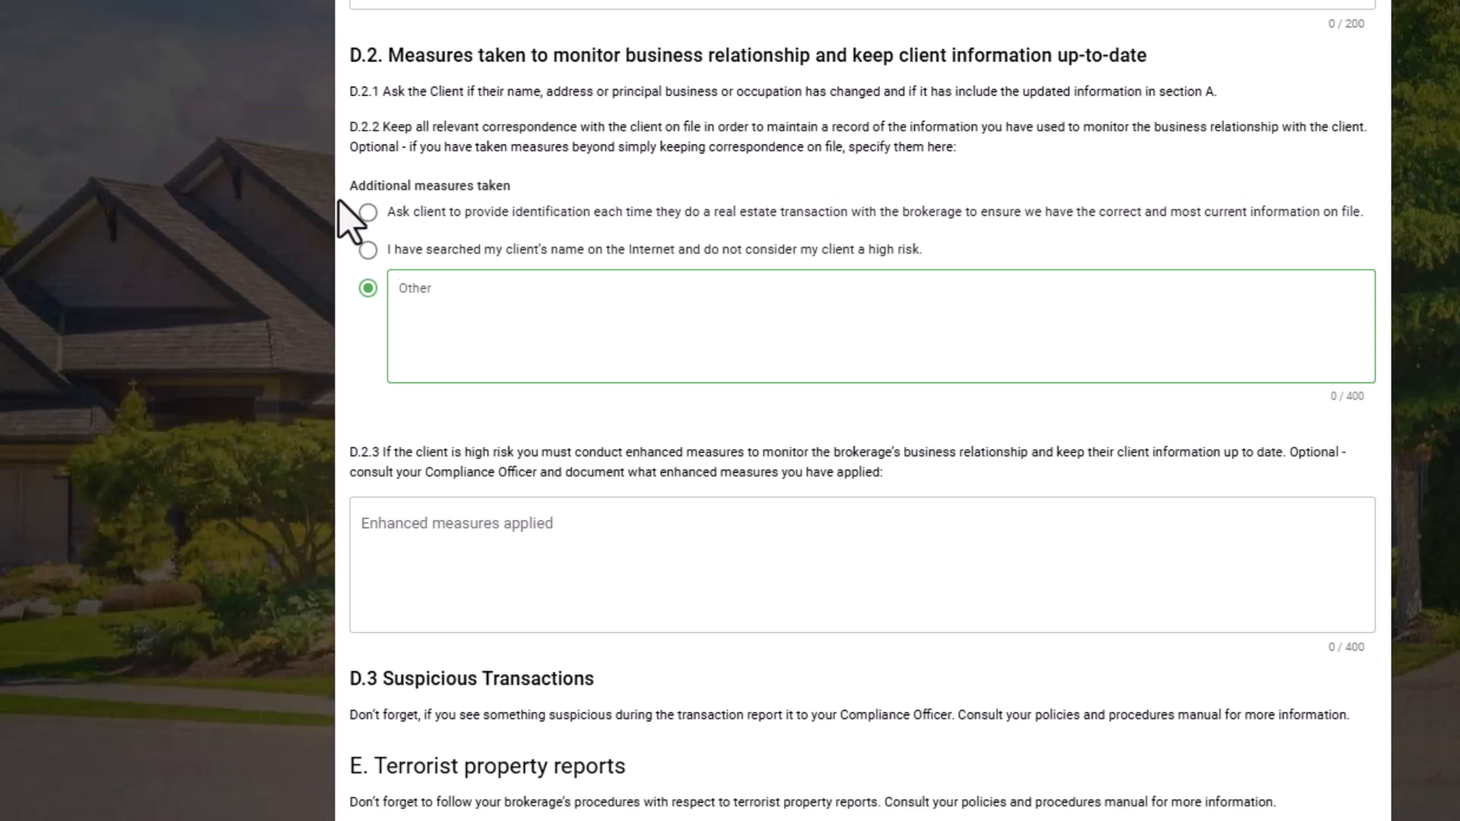
pyautogui.click(379, 216)
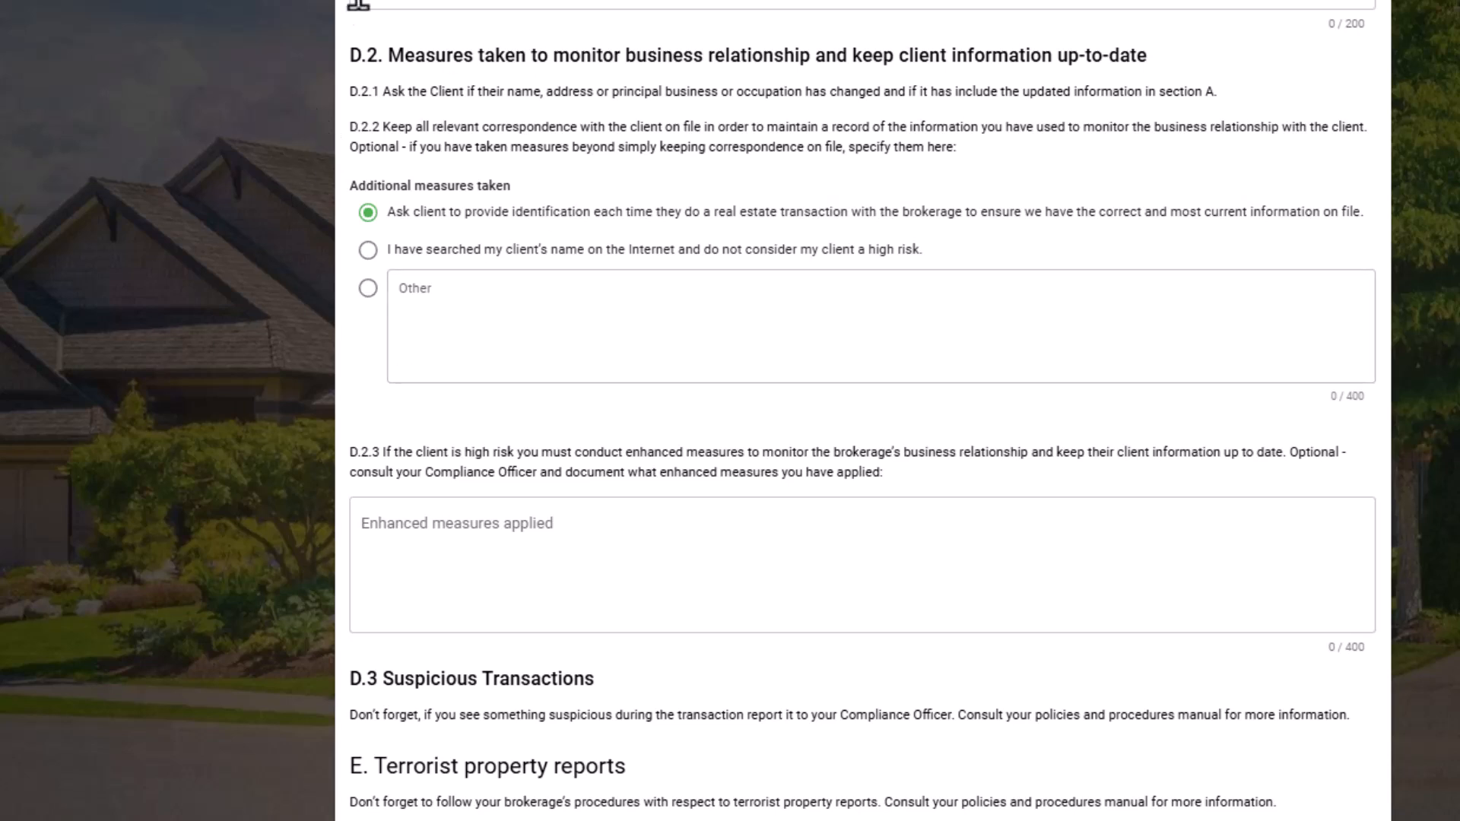
pyautogui.scroll(-3, 295, 242)
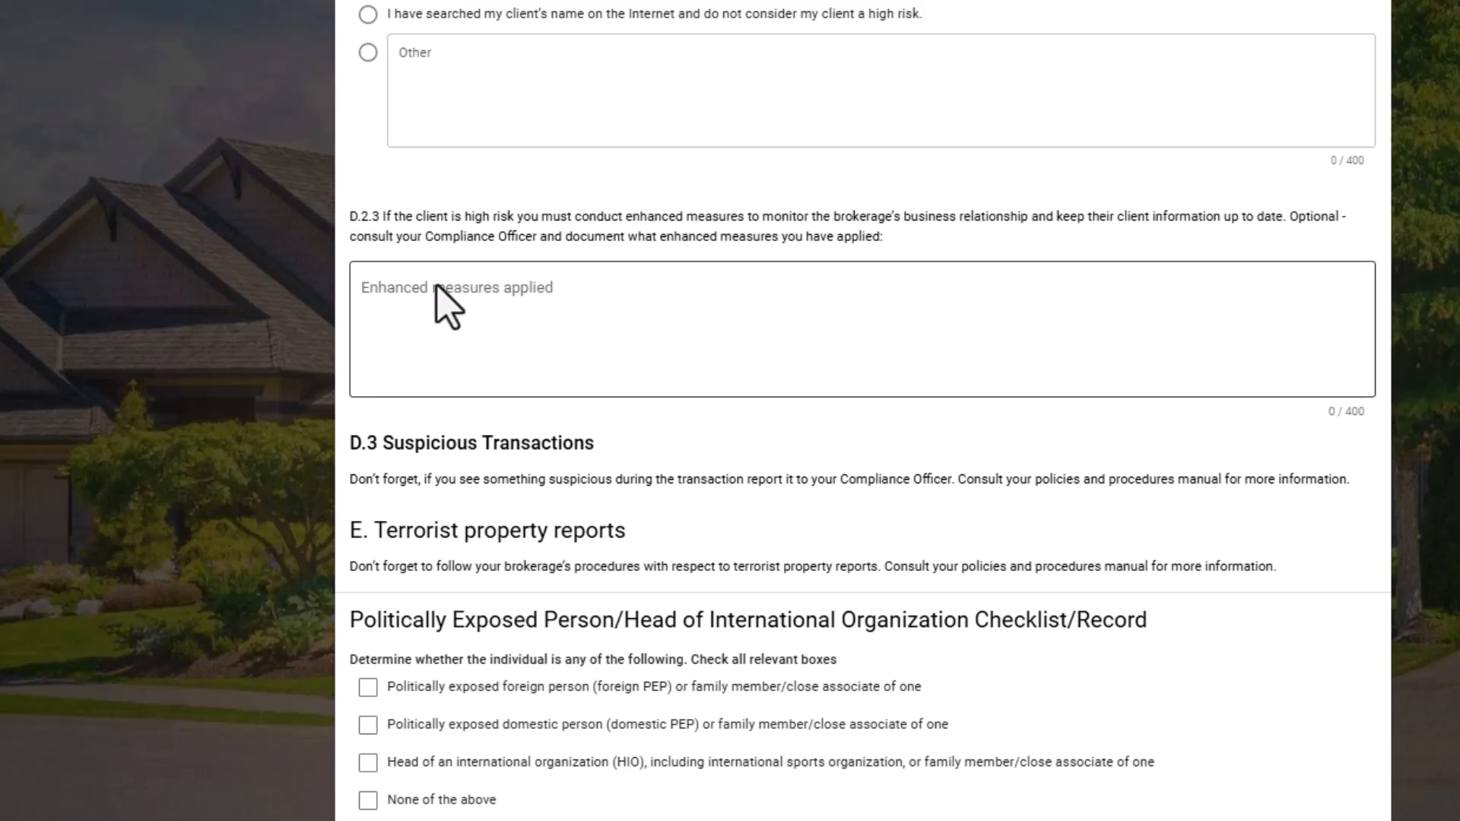
pyautogui.scroll(-3, 372, 320)
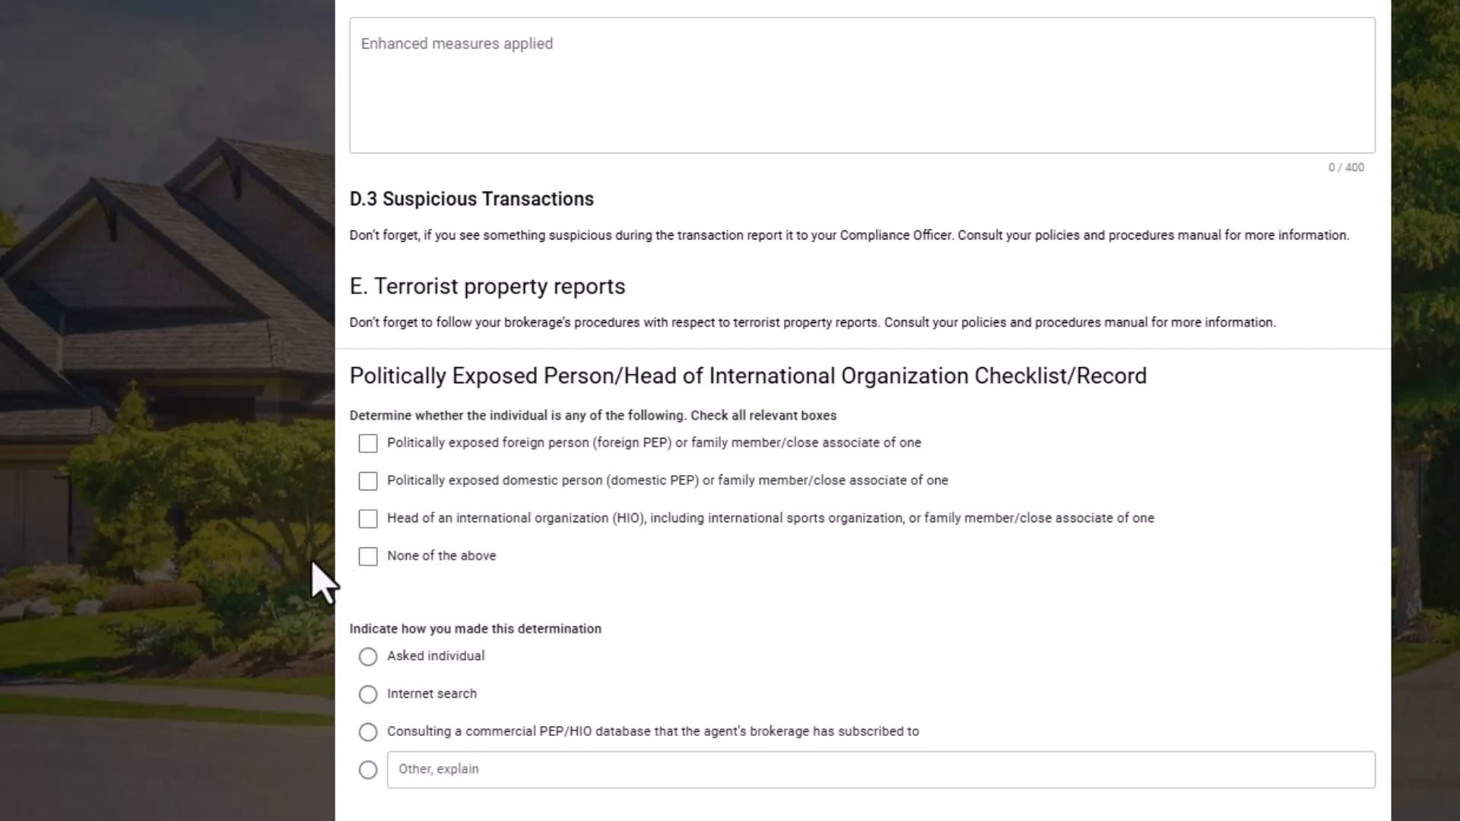
# Record the individual as none of the PEP/HIO categories, determined by asking the individual, with determination date April 7, 2025.
pyautogui.click(365, 558)
pyautogui.click(368, 657)
pyautogui.click(406, 818)
pyautogui.press('Escape')
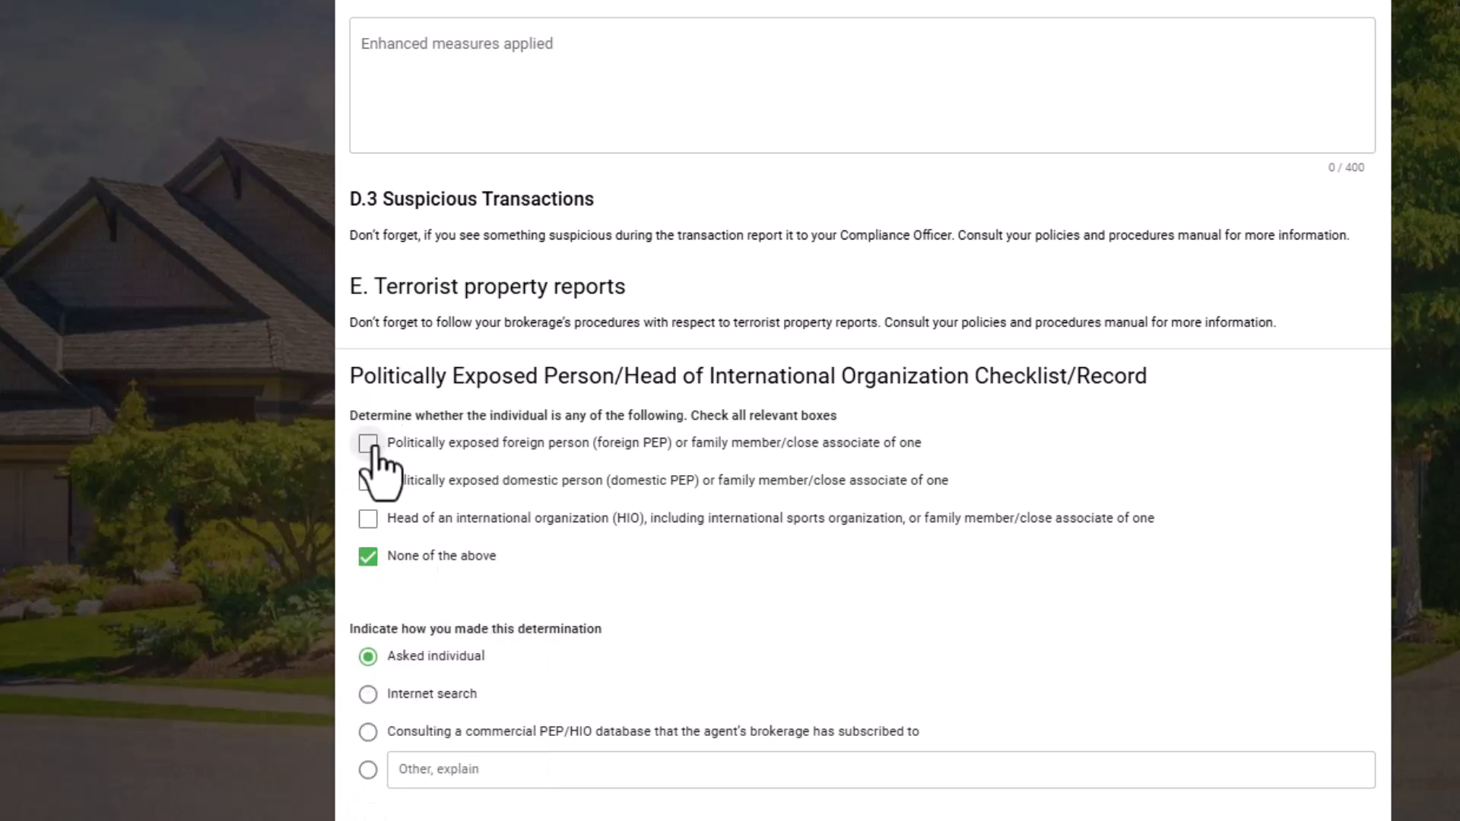
# Switch the PEP checklist to foreign PEP and mark the individual as a client.
pyautogui.click(369, 553)
pyautogui.click(368, 446)
pyautogui.scroll(-3, 289, 685)
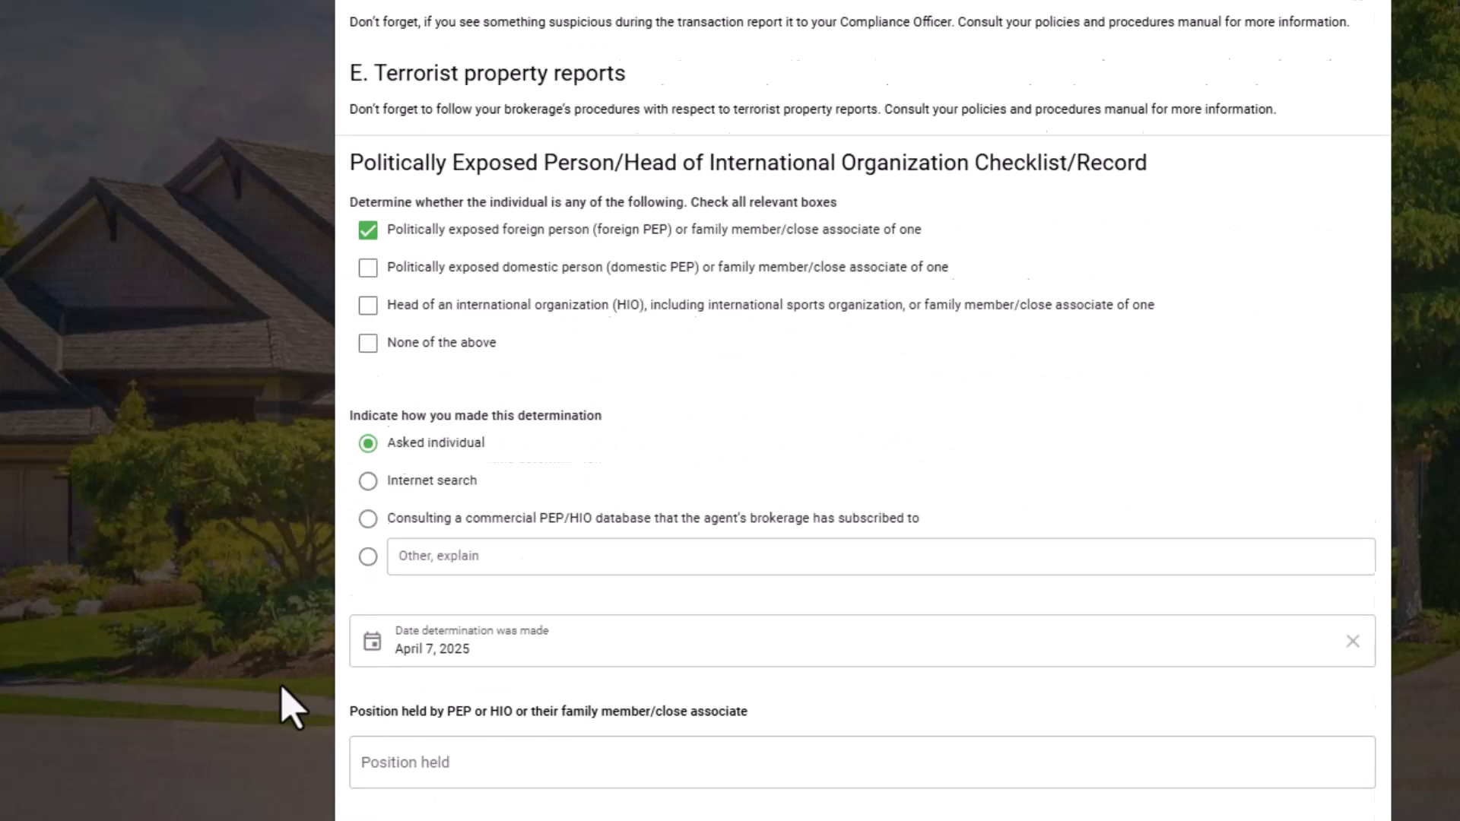
pyautogui.scroll(-2, 300, 639)
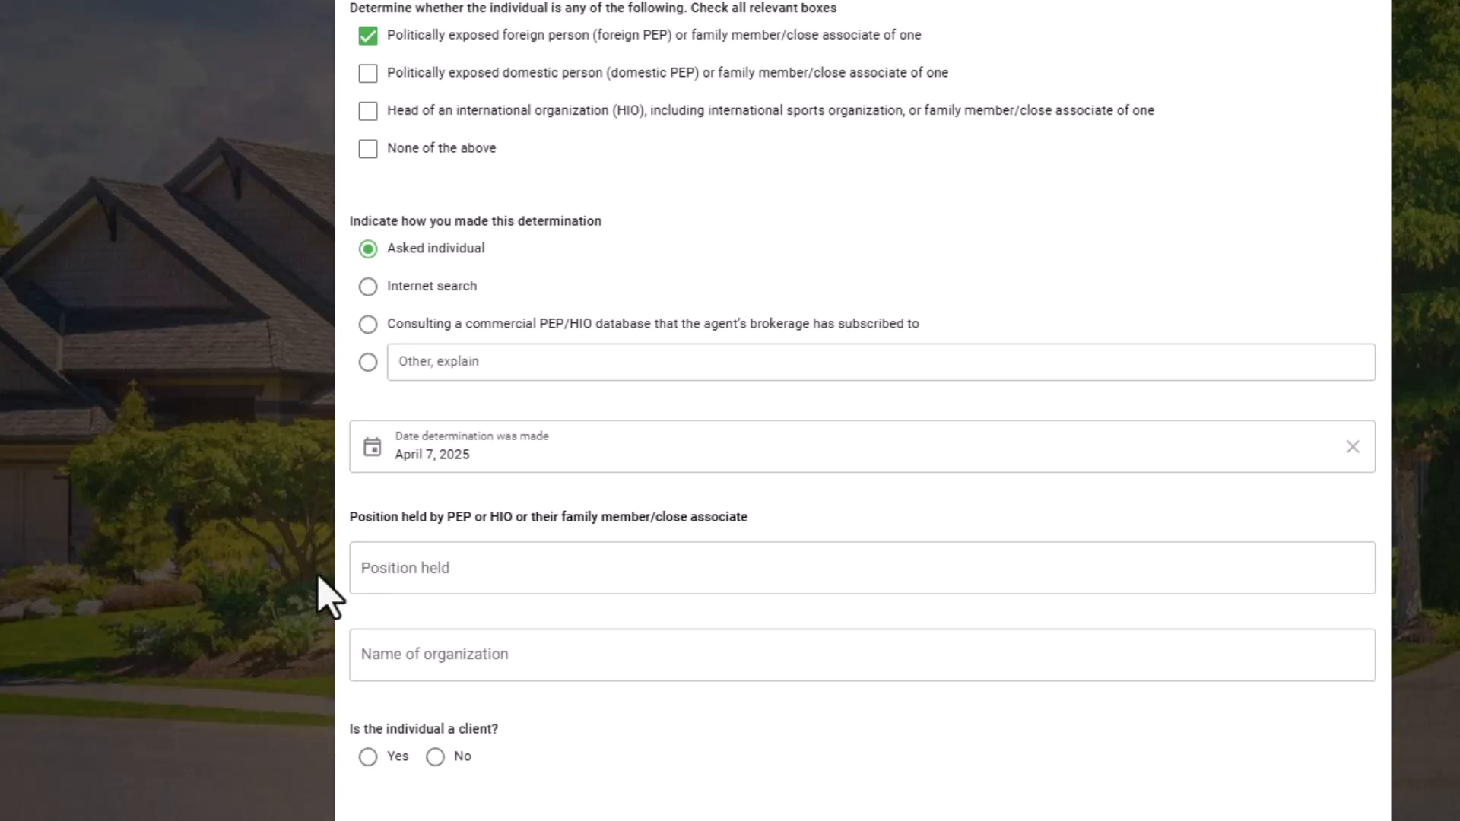
pyautogui.click(360, 677)
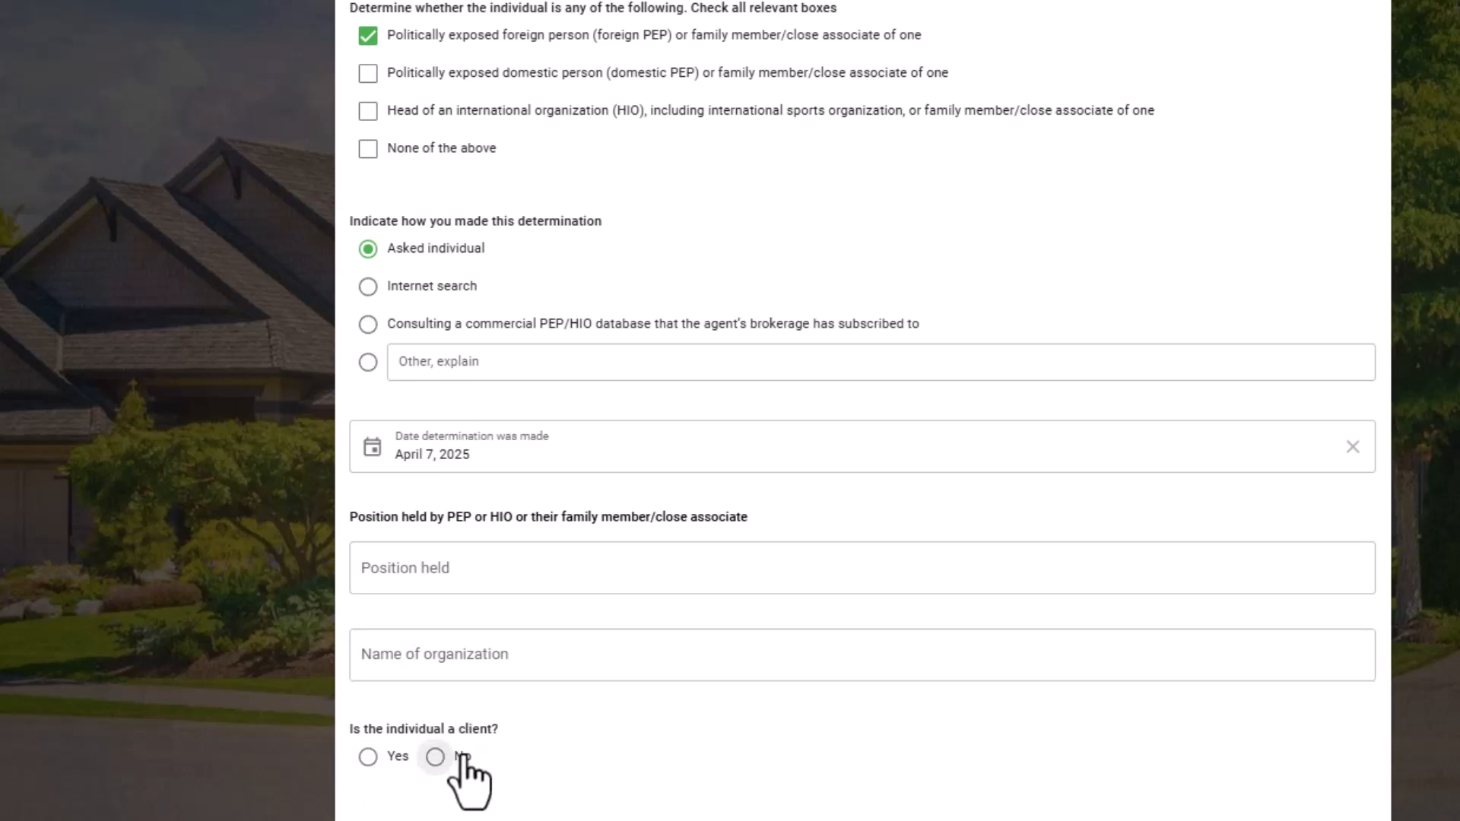
pyautogui.click(386, 769)
pyautogui.scroll(-2, 373, 784)
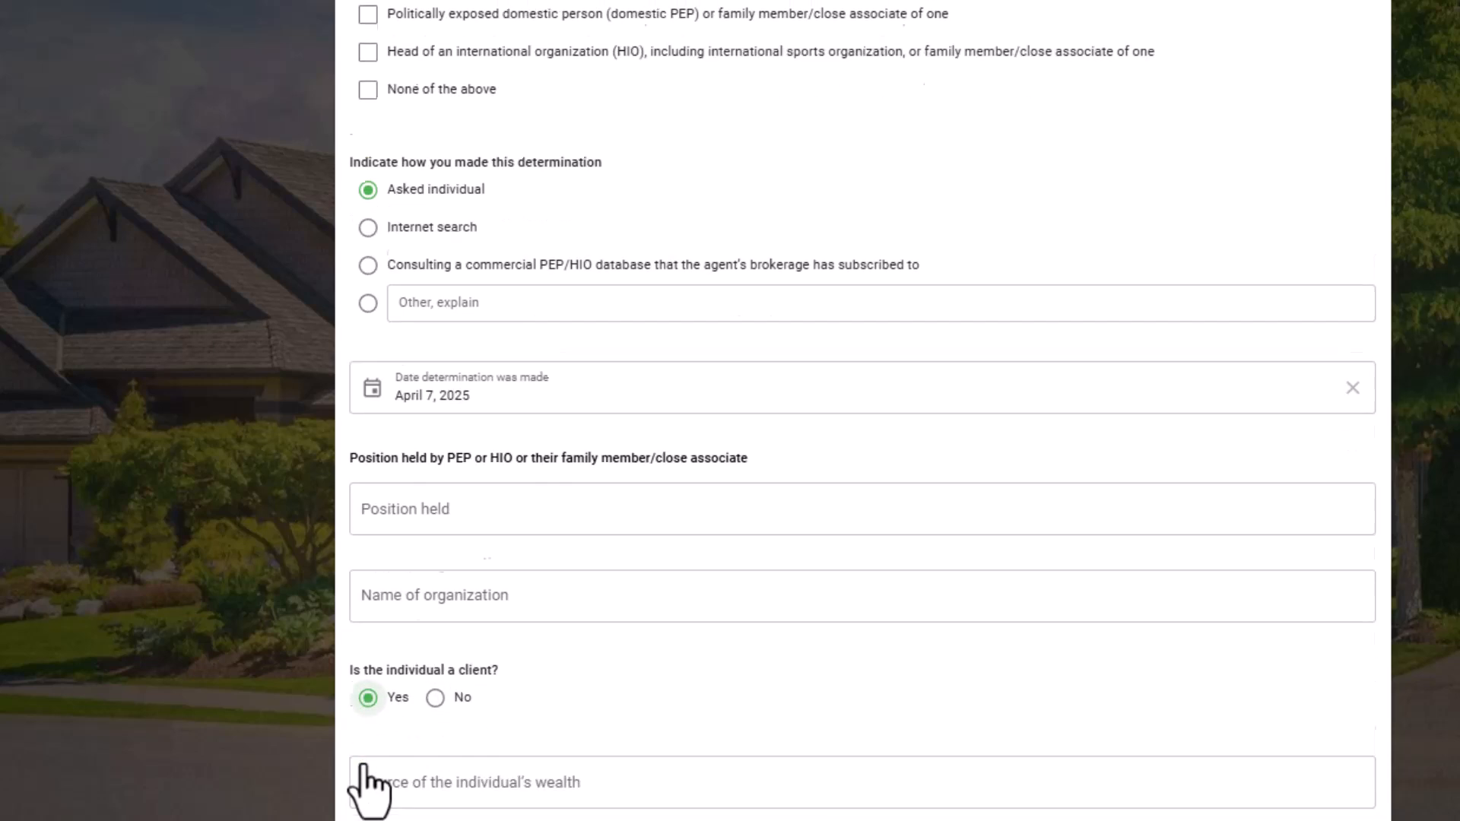
# Indicate that $100,000 in cash or virtual currency was received from the individual and open the senior management fields.
pyautogui.click(375, 728)
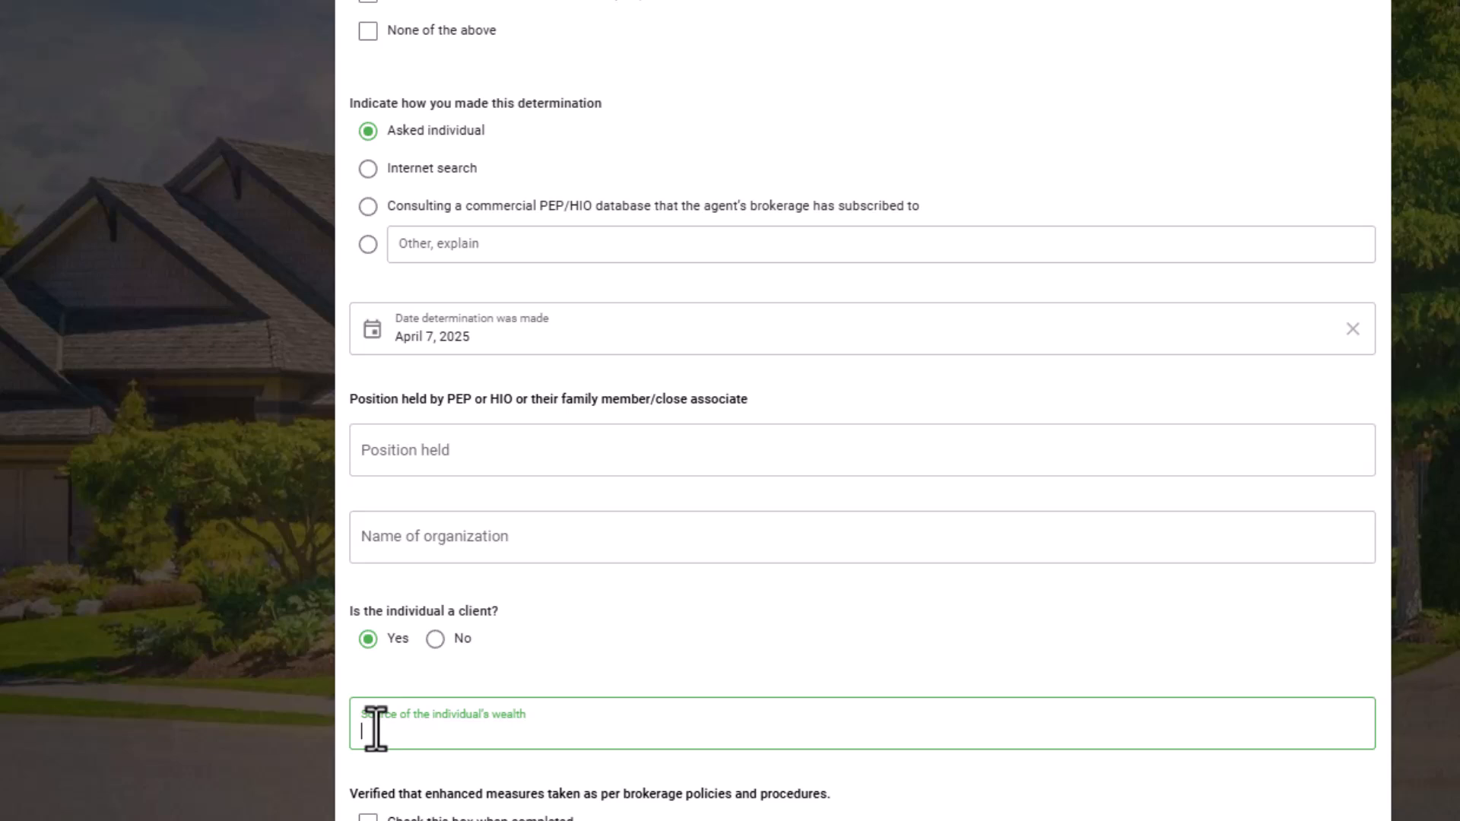
pyautogui.scroll(-1, 382, 799)
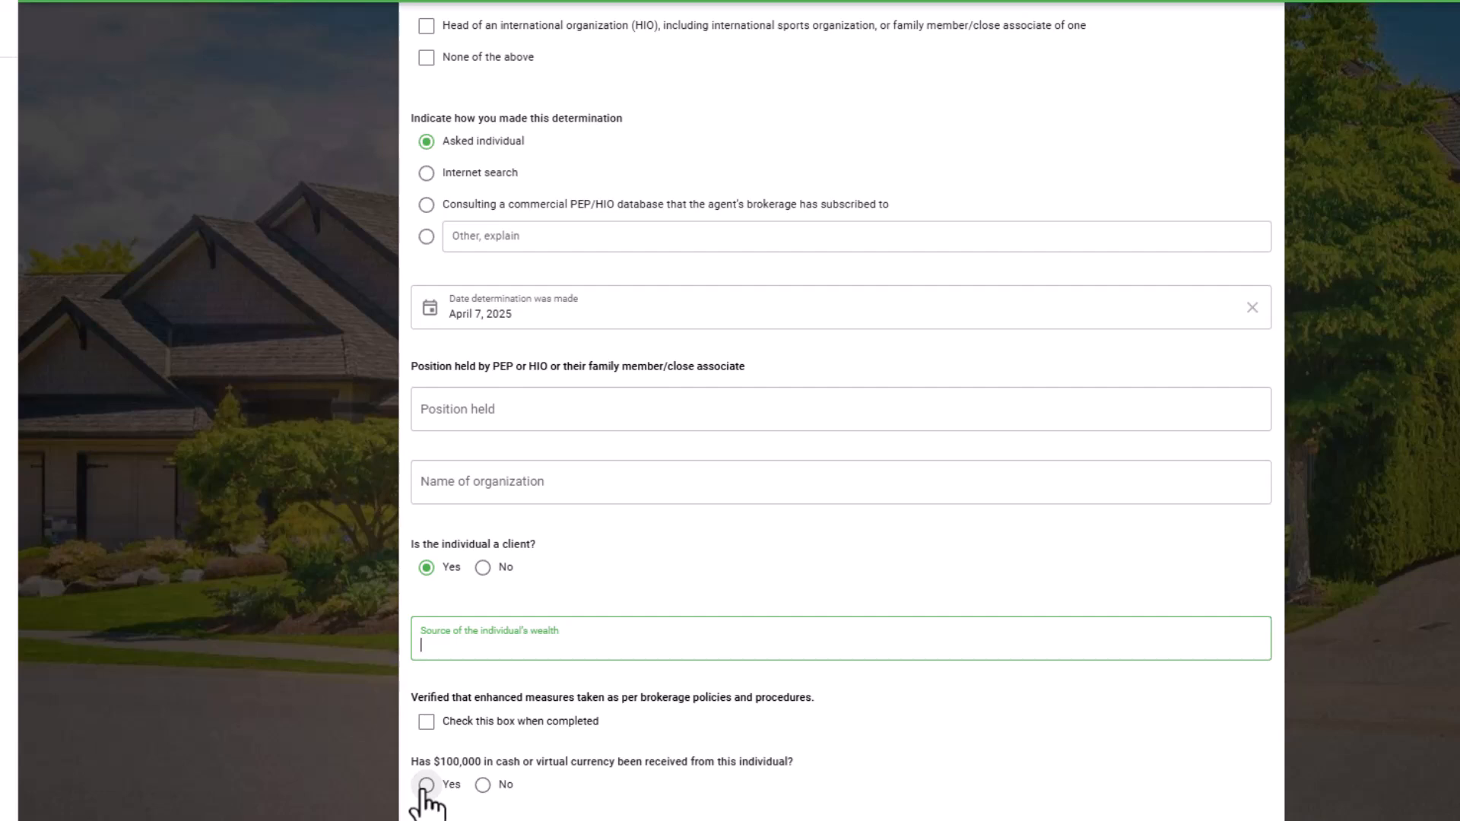
pyautogui.click(427, 785)
pyautogui.scroll(-4, 426, 533)
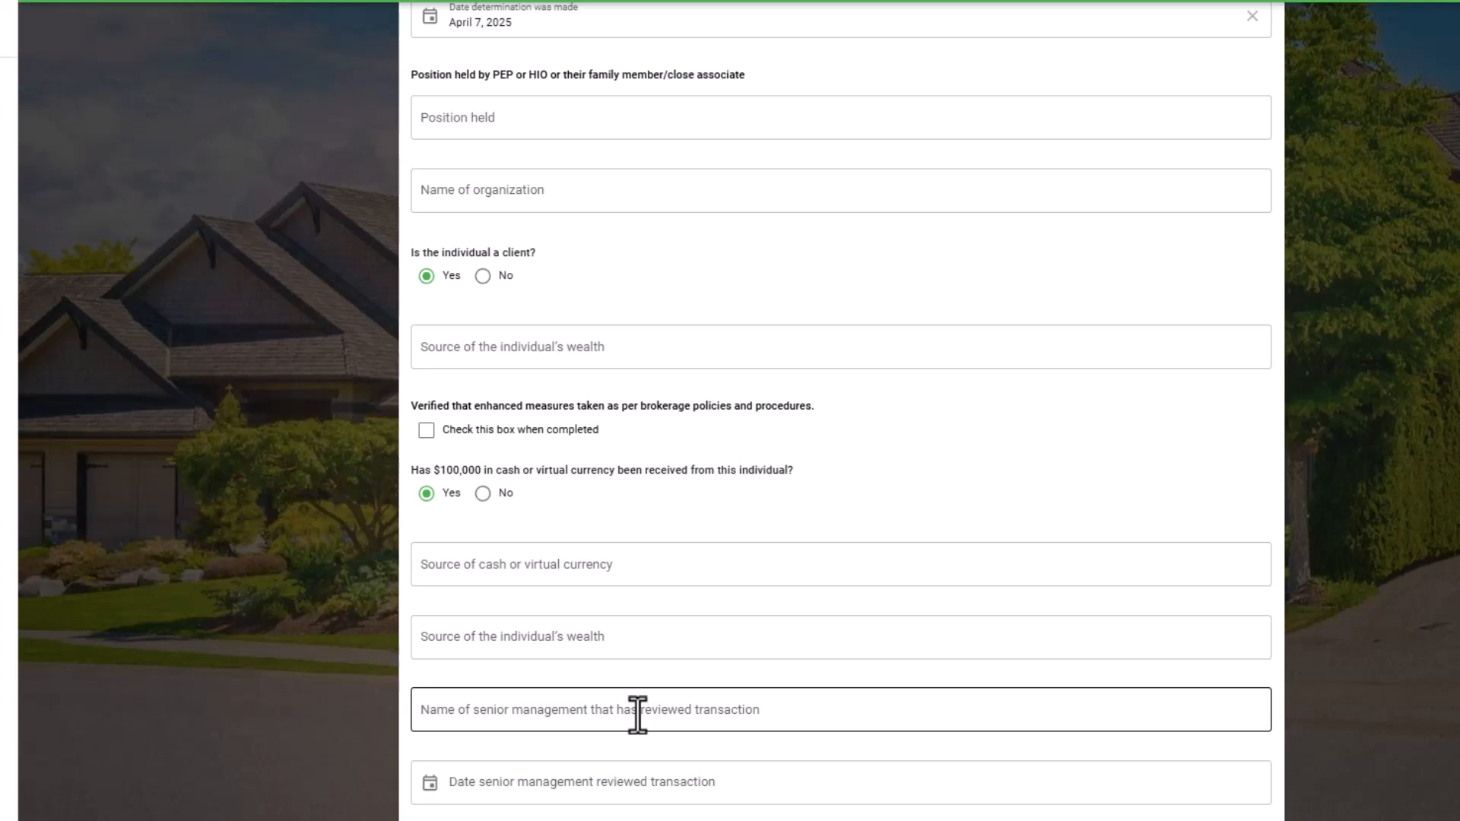
pyautogui.click(527, 787)
pyautogui.click(555, 753)
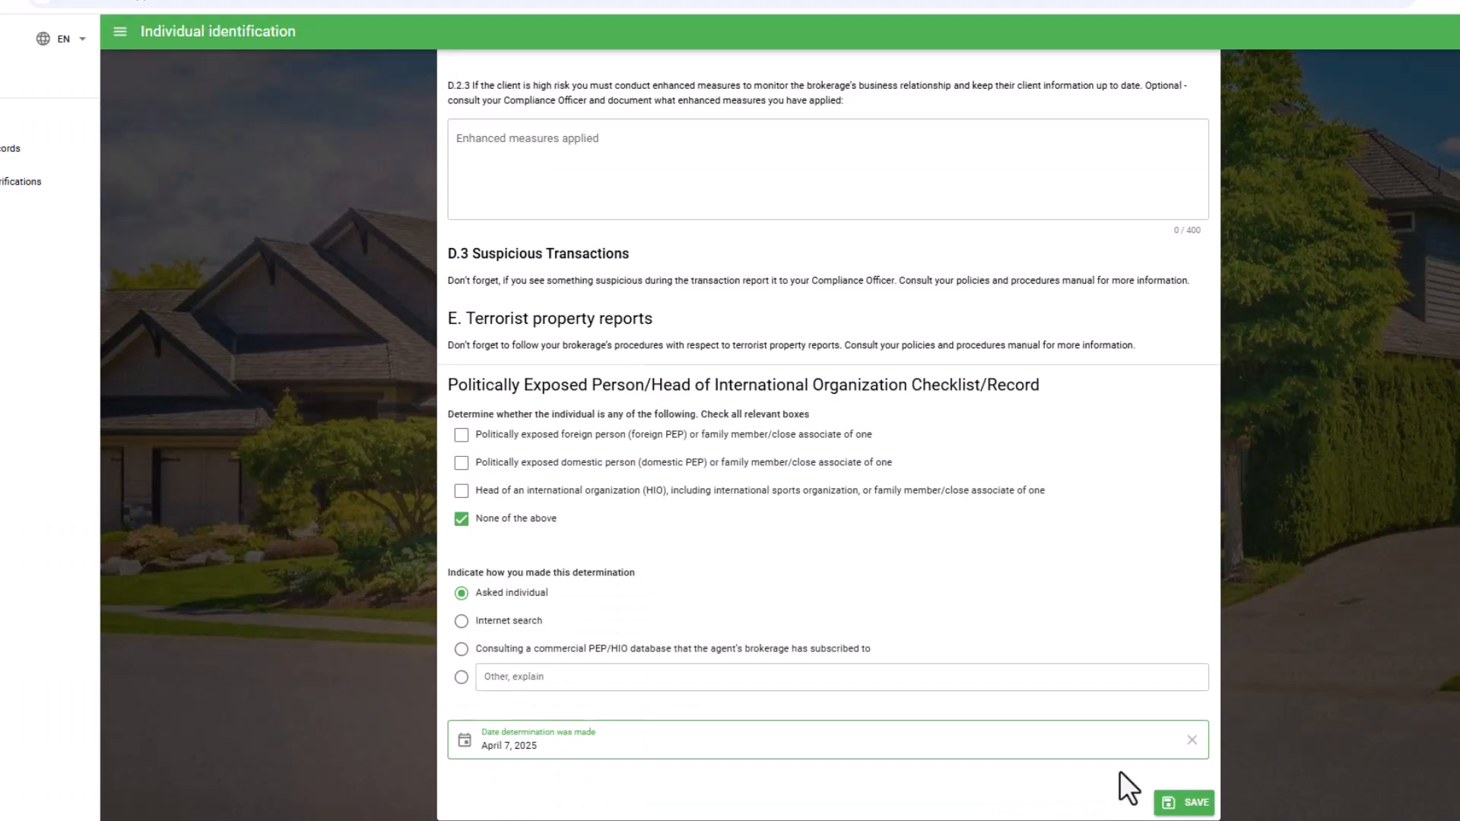